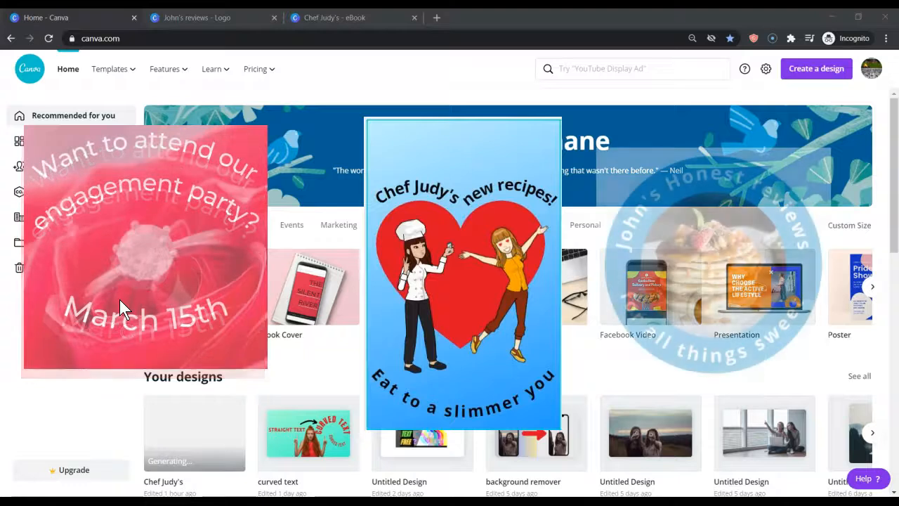
Create a blank Instagram post, fill it with the red rose and diamond ring photo, and shift the crop to centre the ring
click(162, 300)
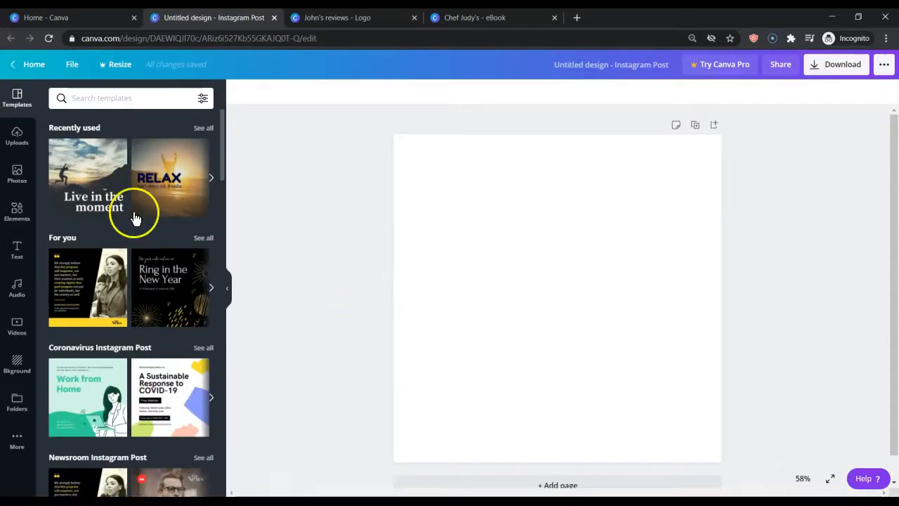
click(19, 181)
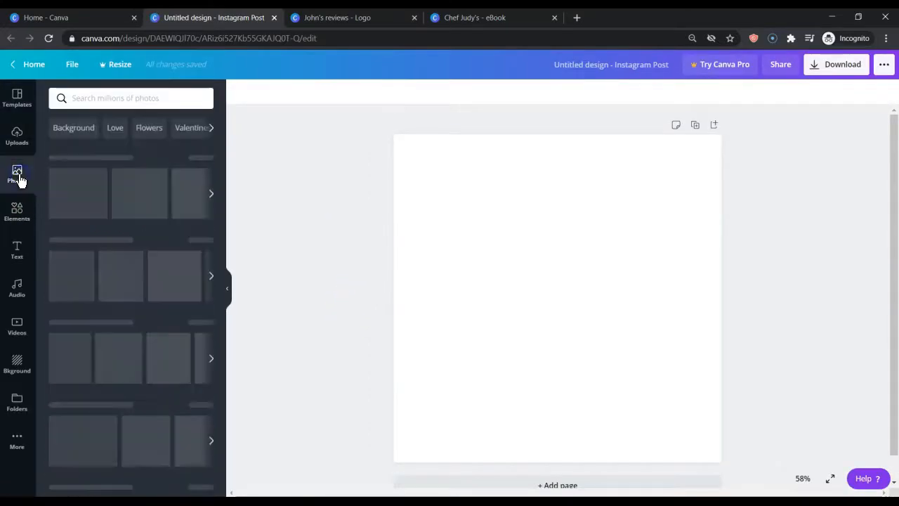
drag(63, 191, 407, 217)
double_click(540, 292)
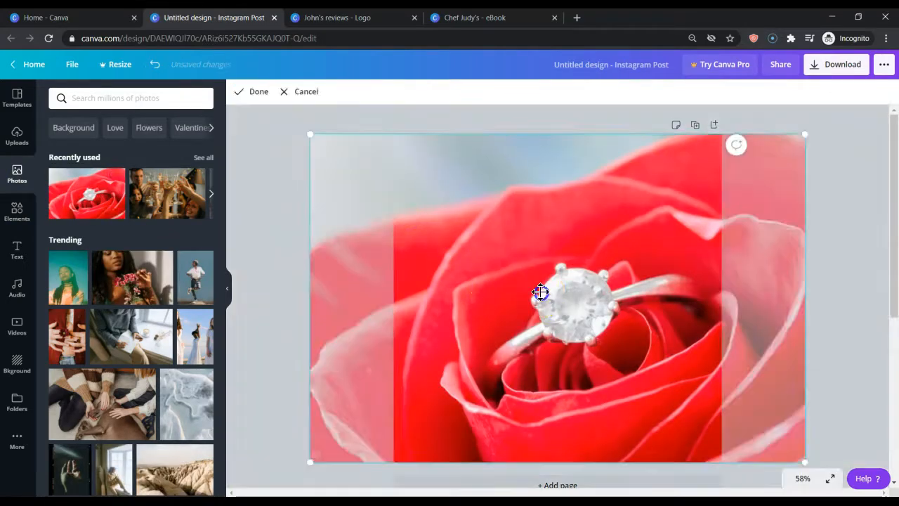
drag(569, 307, 546, 291)
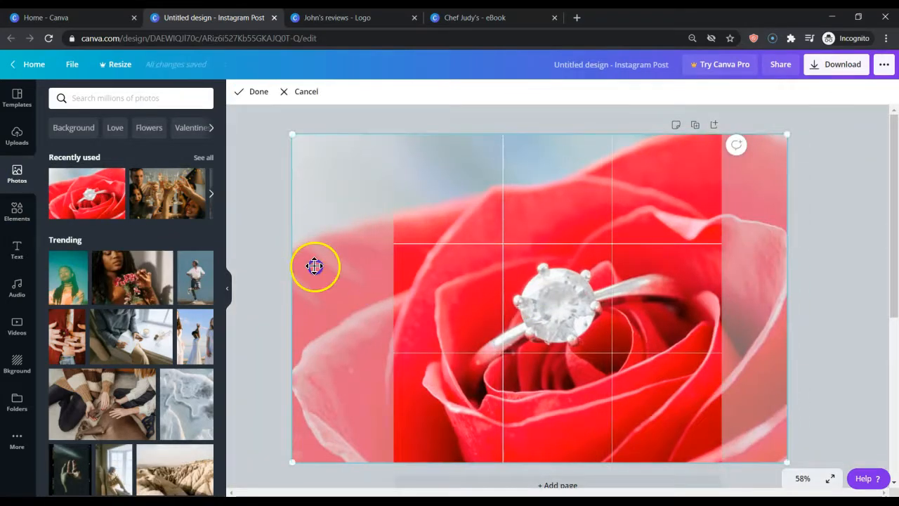
click(270, 247)
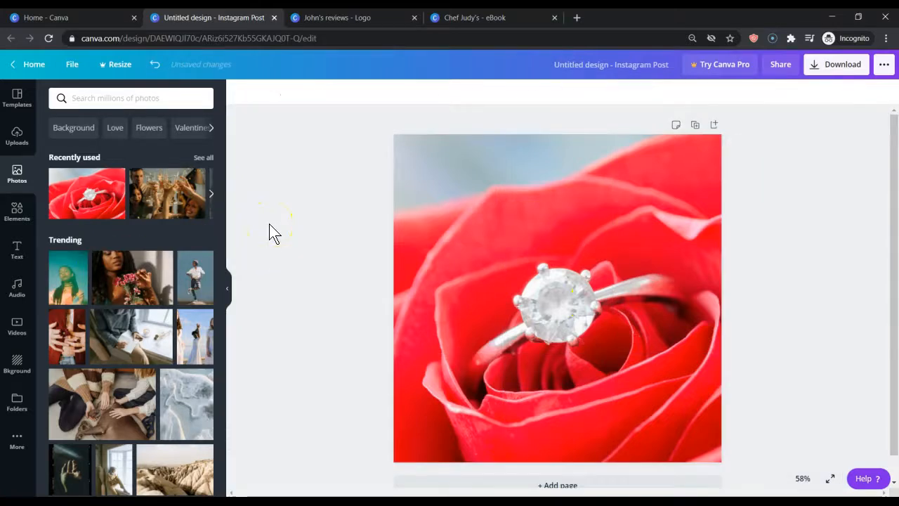
Add a text box over the photo and format it as size 80, bold and white
key(t)
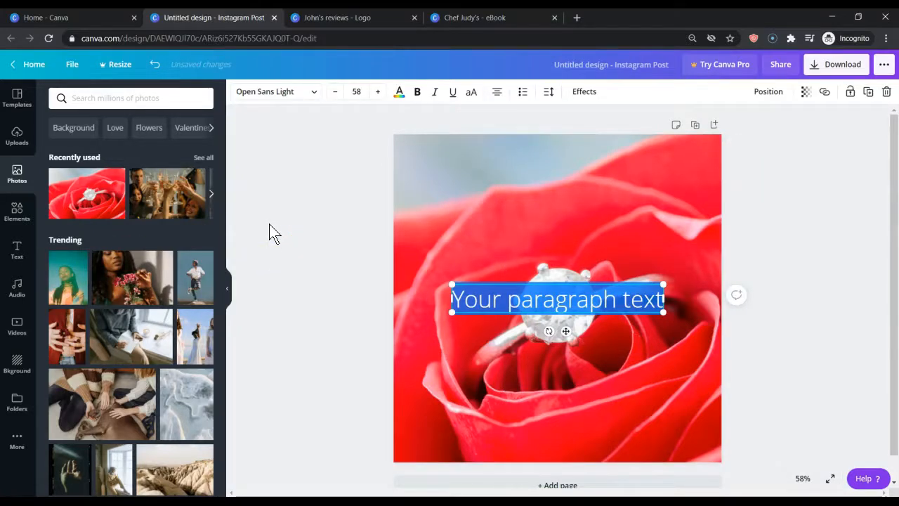
click(357, 91)
click(418, 92)
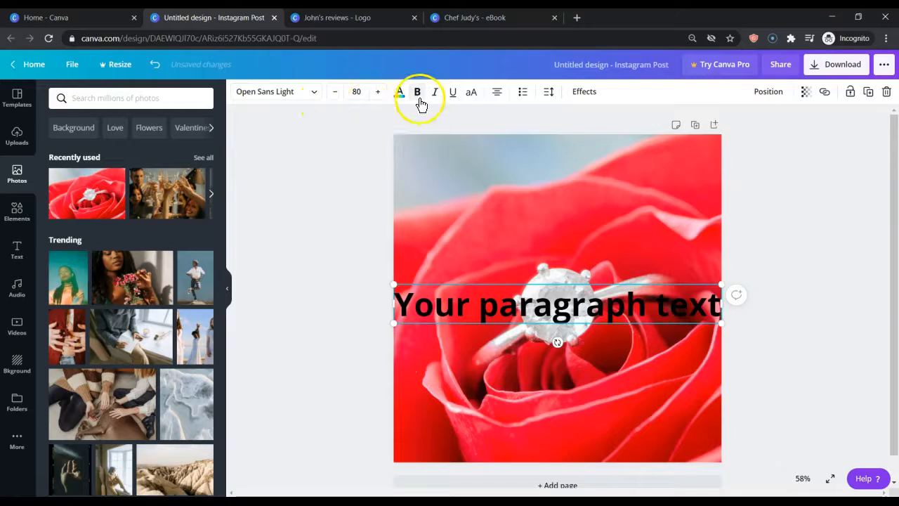
click(399, 93)
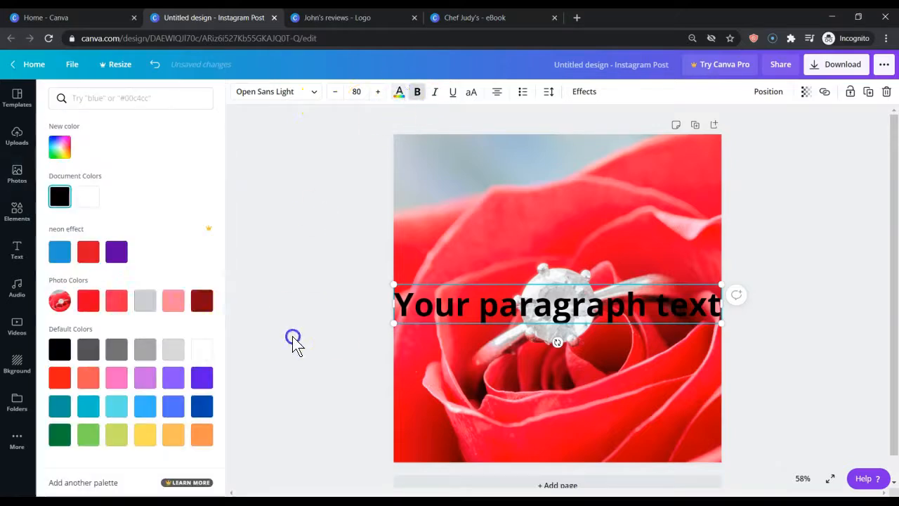
click(203, 348)
click(314, 196)
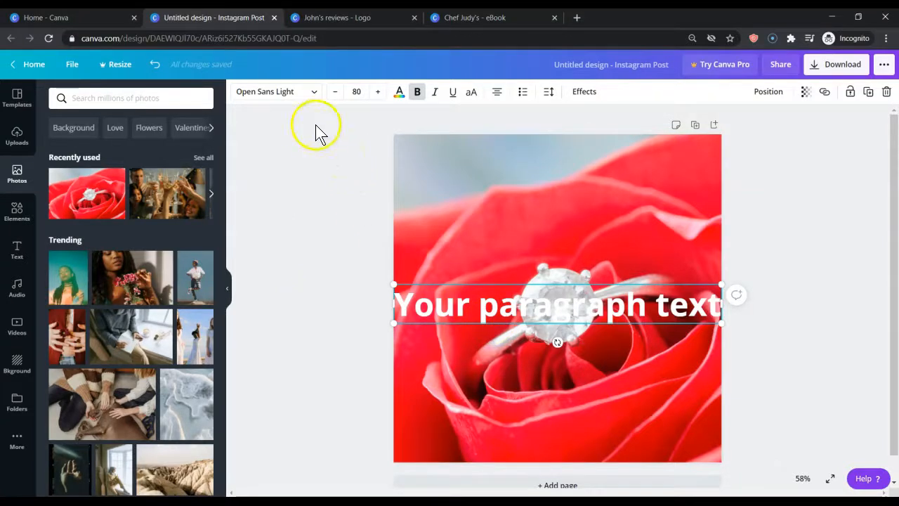
Set the text box's font to Montserrat
click(315, 92)
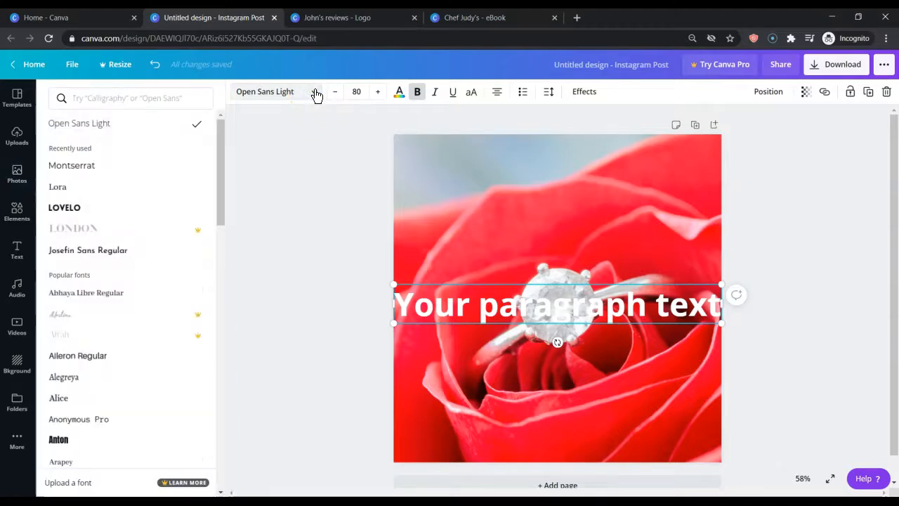
click(90, 171)
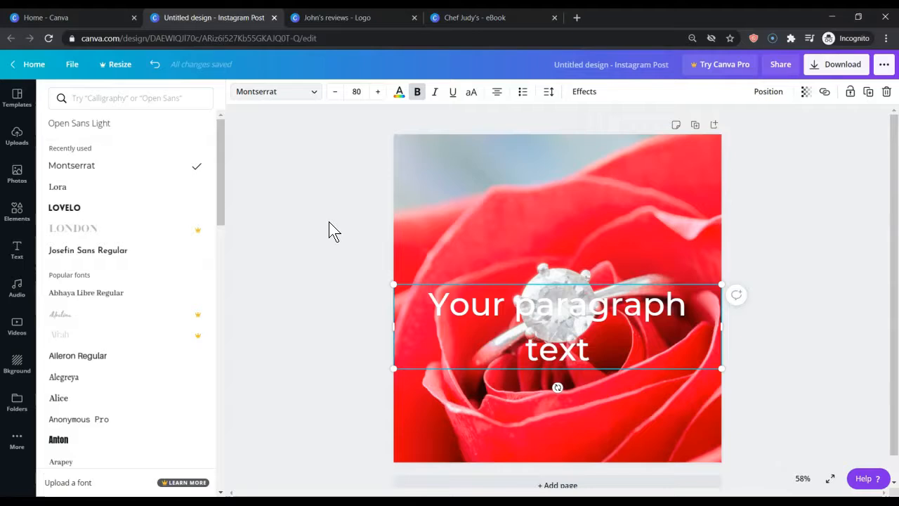
click(313, 264)
Replace the placeholder text with "Want to attend our"
double_click(483, 289)
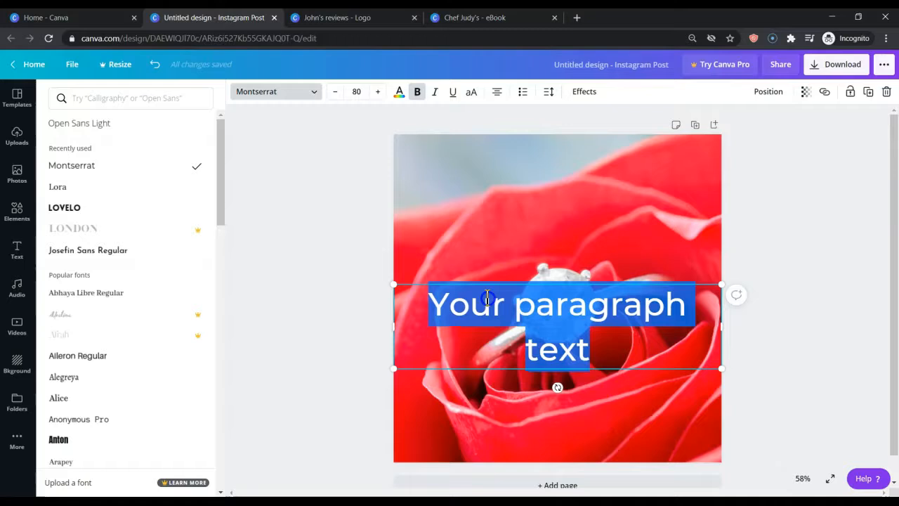
text(Want)
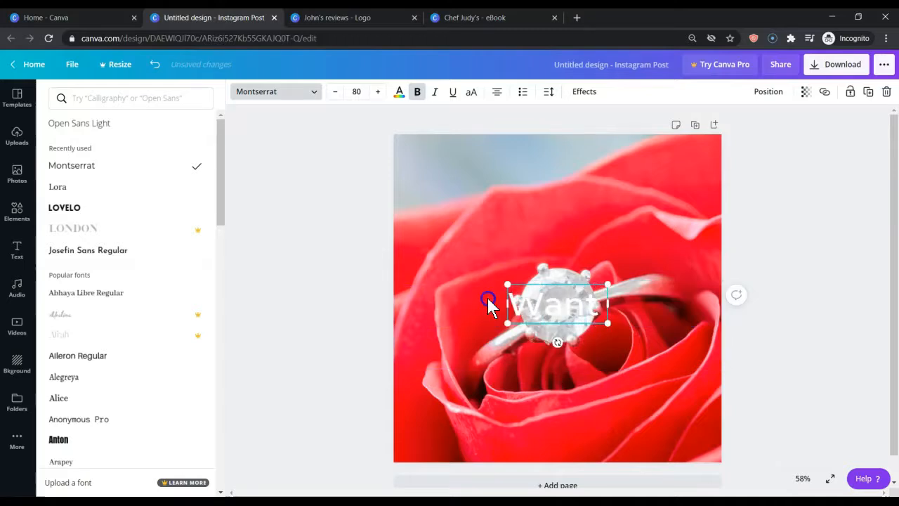
text( to atten)
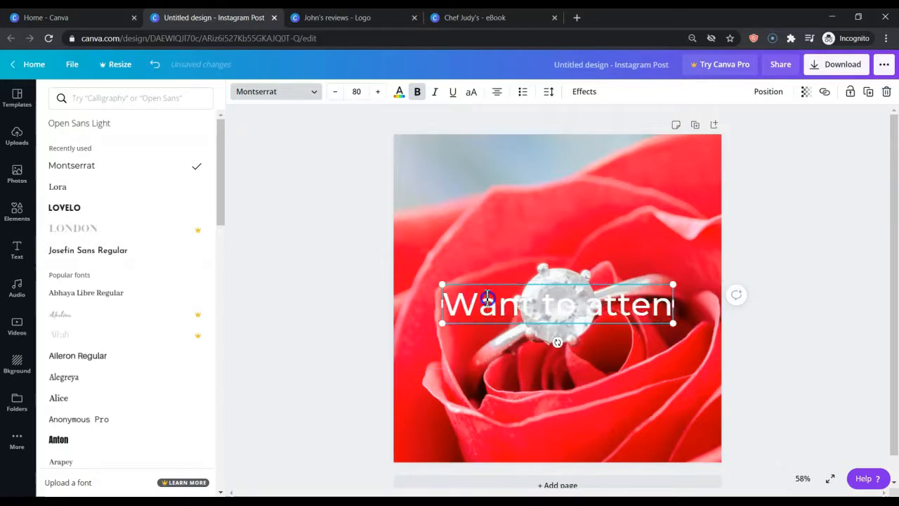
text(d por)
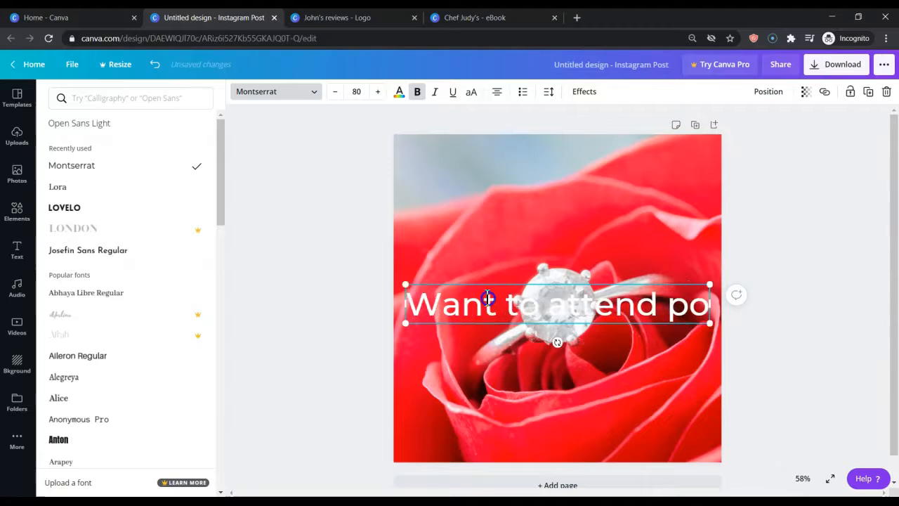
key(BackSpace)
key(BackSpace)
key(BackSpace)
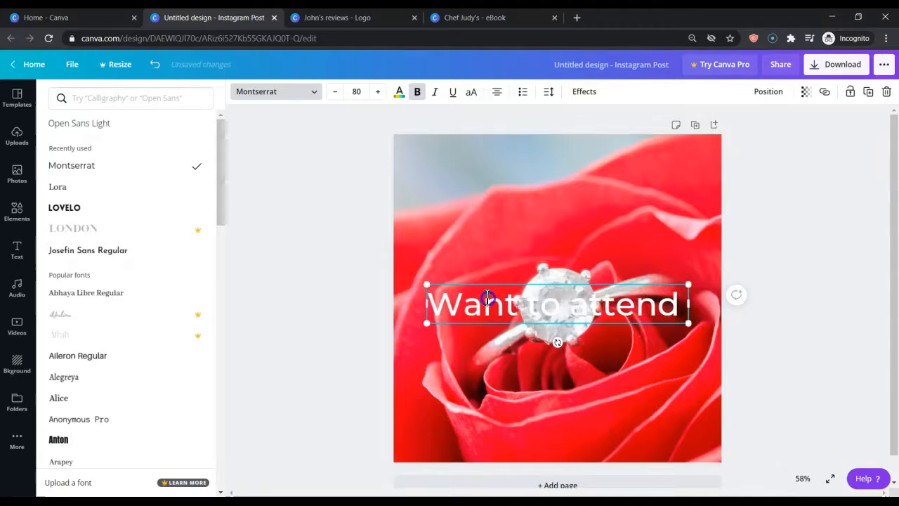
text(our)
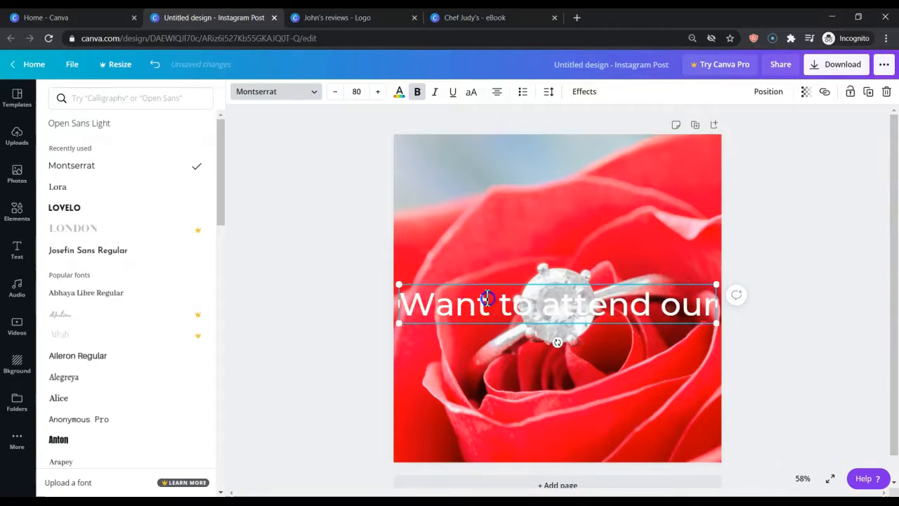
click(375, 332)
Move the "Want to attend our" text up into the area above the ring
click(521, 312)
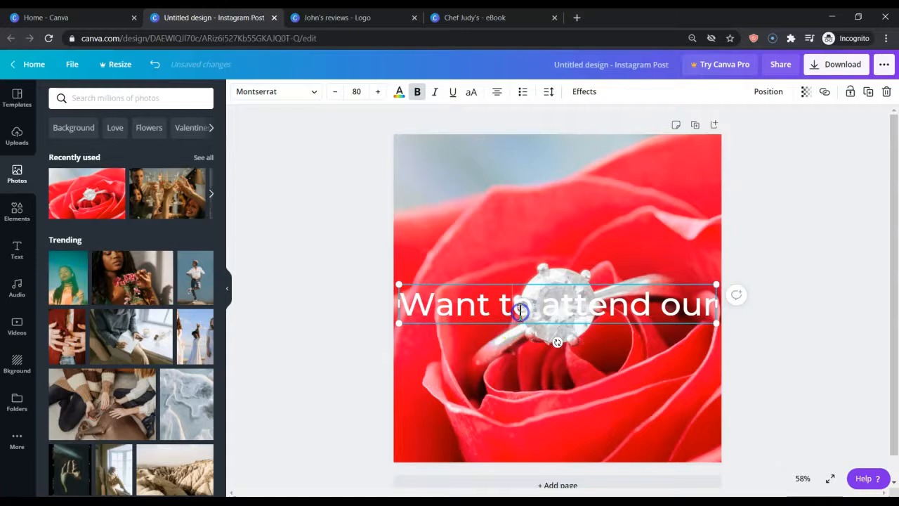
drag(524, 283, 524, 182)
click(507, 210)
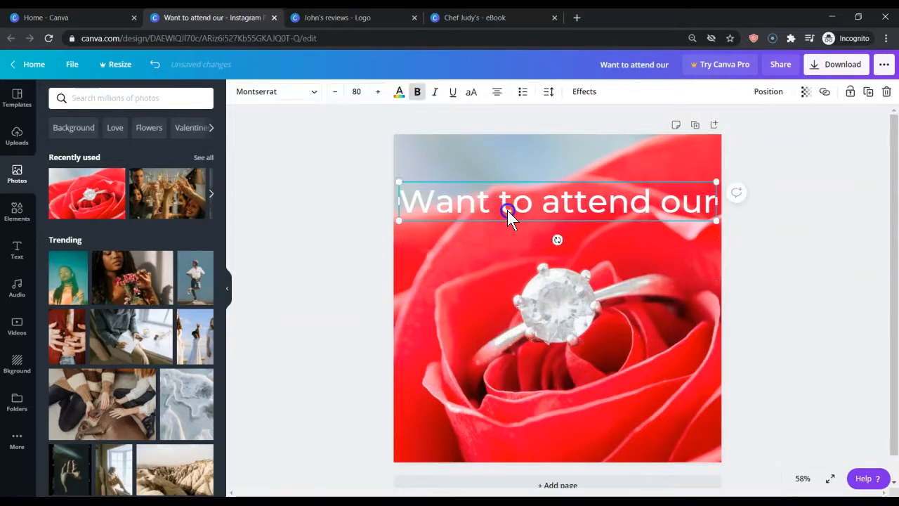
Duplicate the heading, place the copy directly below it, and change its text to "engagement party?"
click(869, 92)
drag(595, 216, 582, 240)
double_click(581, 240)
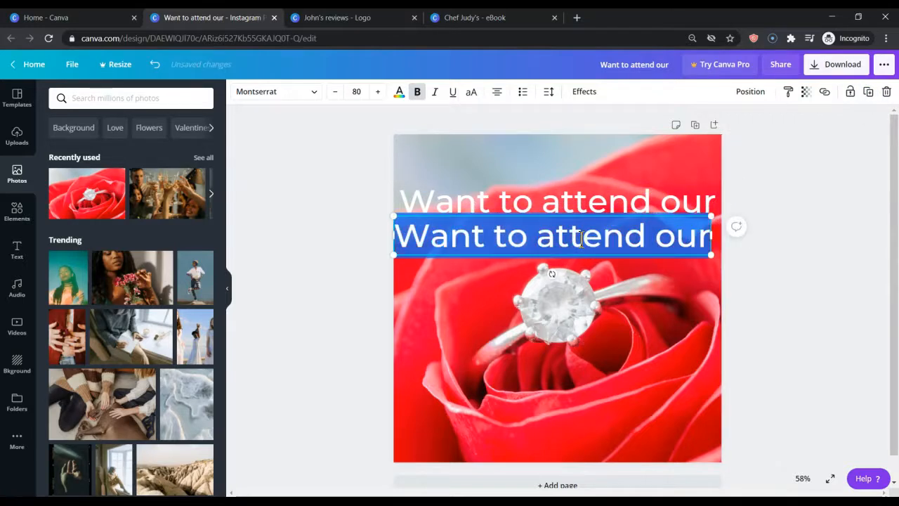
text(engage)
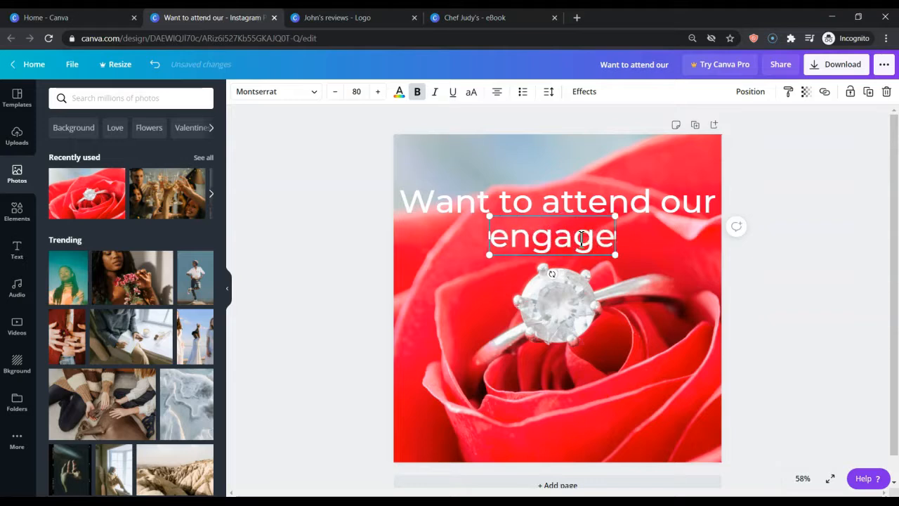
text(ment par)
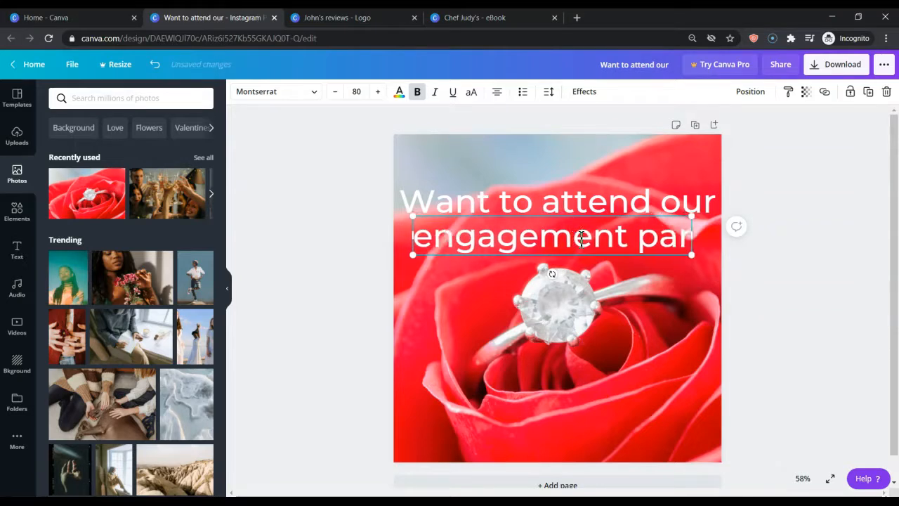
text(ty?)
click(584, 211)
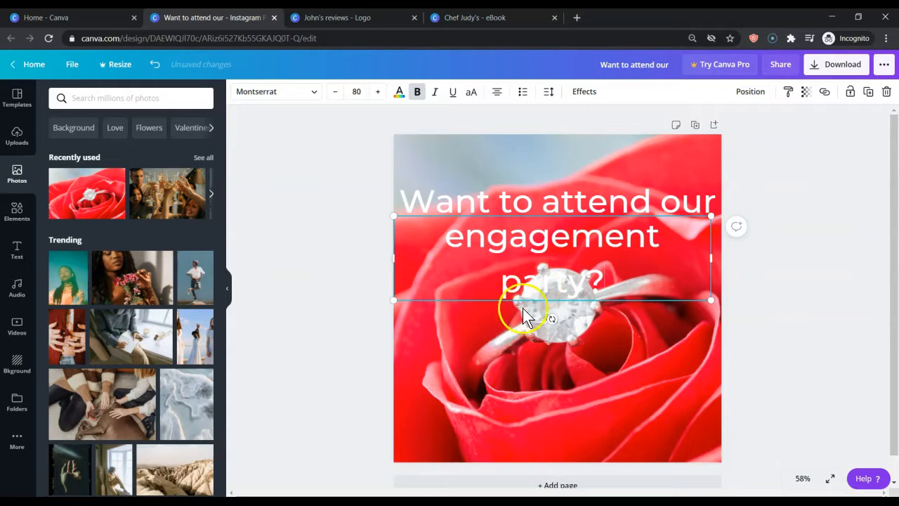
click(391, 341)
Duplicate the "engagement party?" text, move the copy below the ring, and change its text to "March 15th"
click(524, 249)
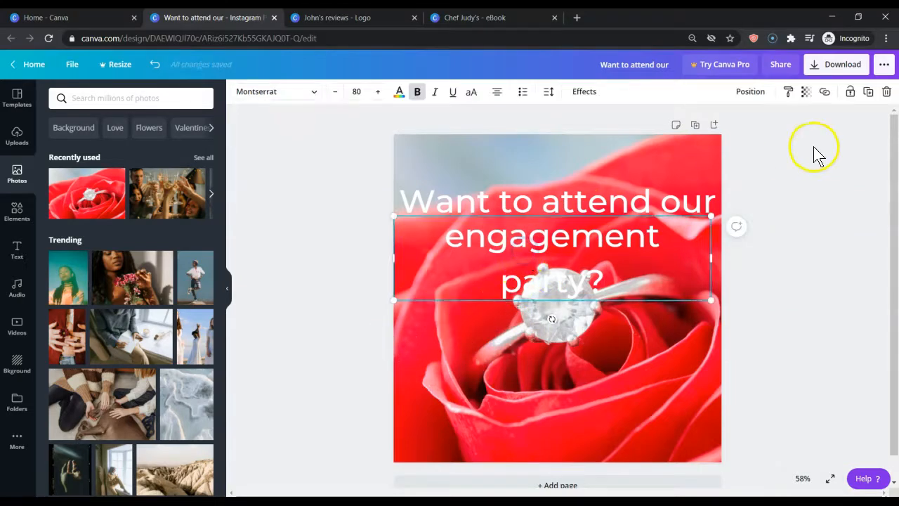
click(868, 91)
drag(571, 270, 567, 413)
double_click(565, 404)
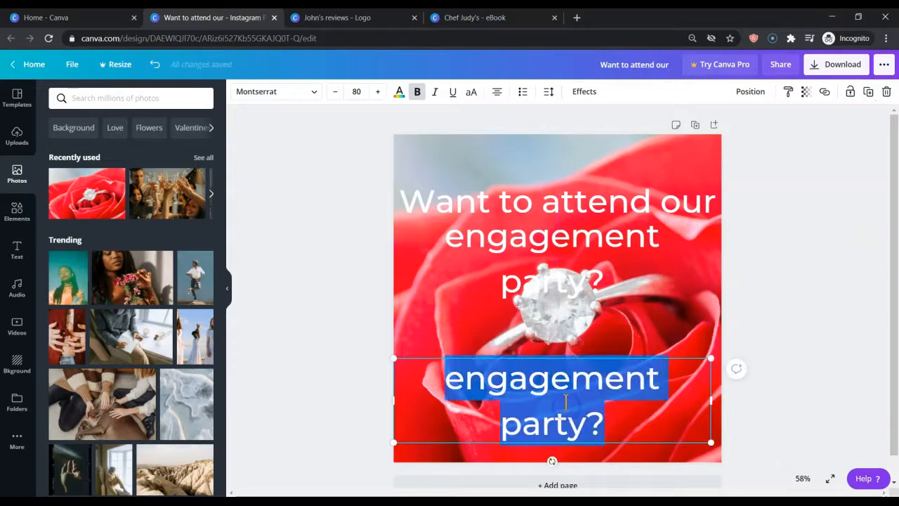
text(March 15th)
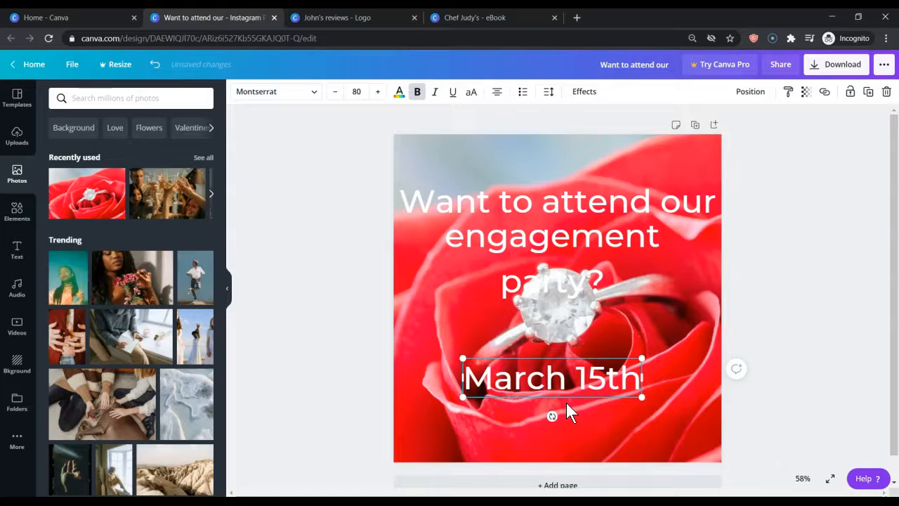
click(357, 283)
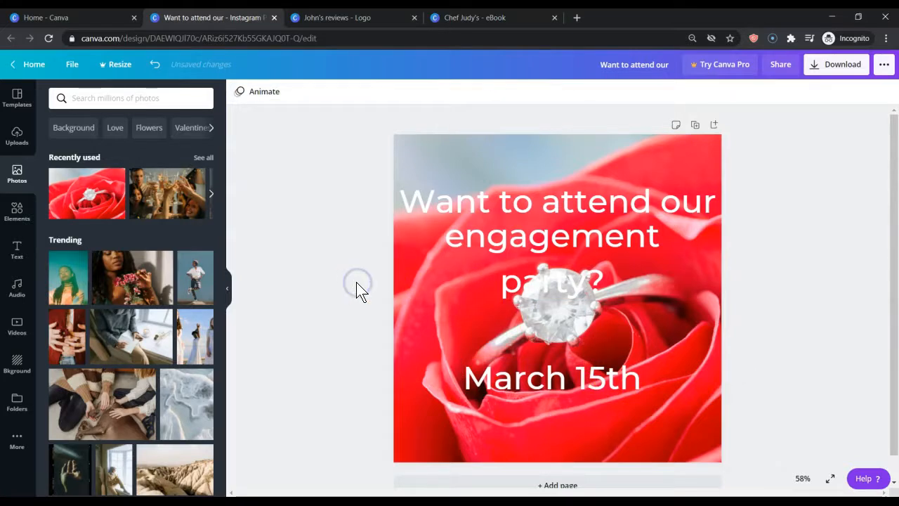
click(520, 285)
Add a square shape and align it with the left edge in the lower part of the page
click(31, 219)
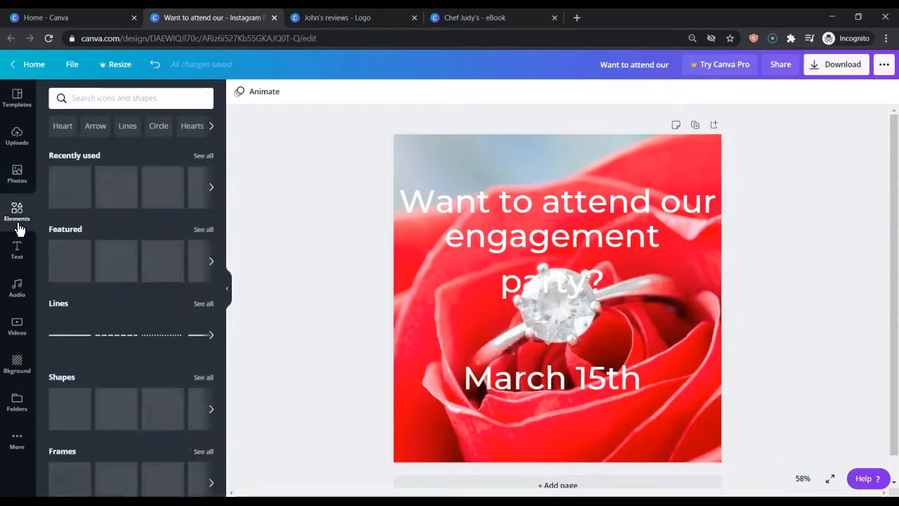
click(106, 188)
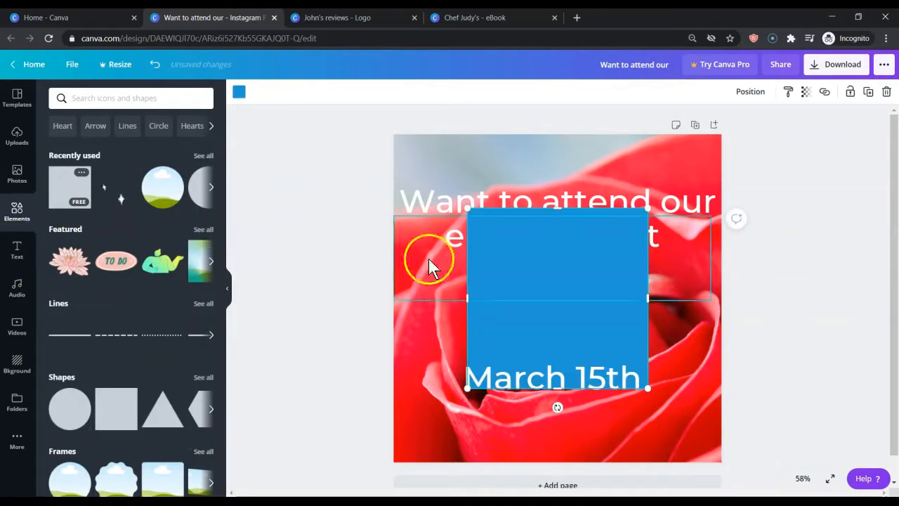
drag(520, 275, 446, 358)
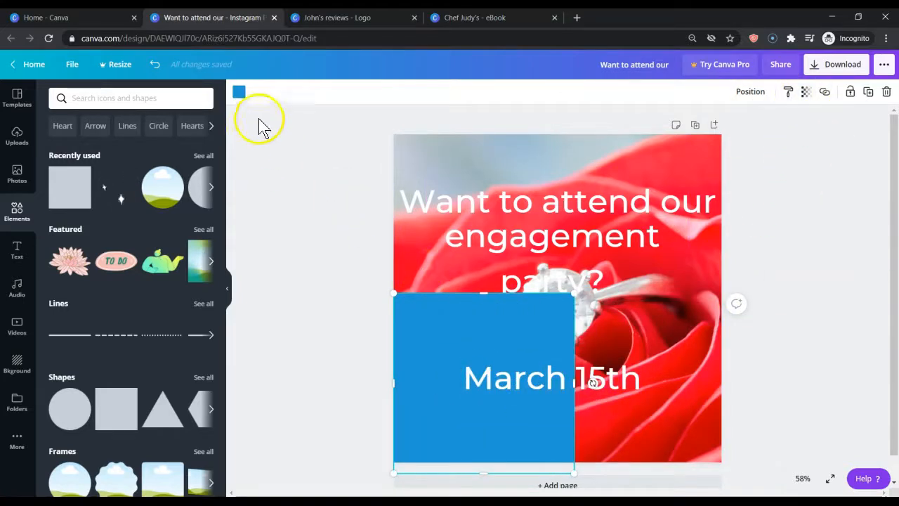
Recolour the square light pink from the photo colours and make it semi-transparent
click(237, 90)
click(176, 301)
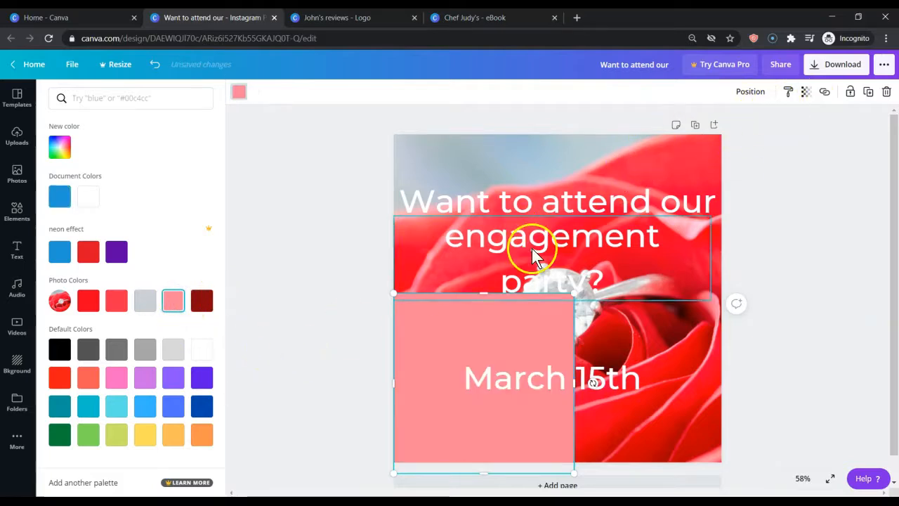
click(807, 92)
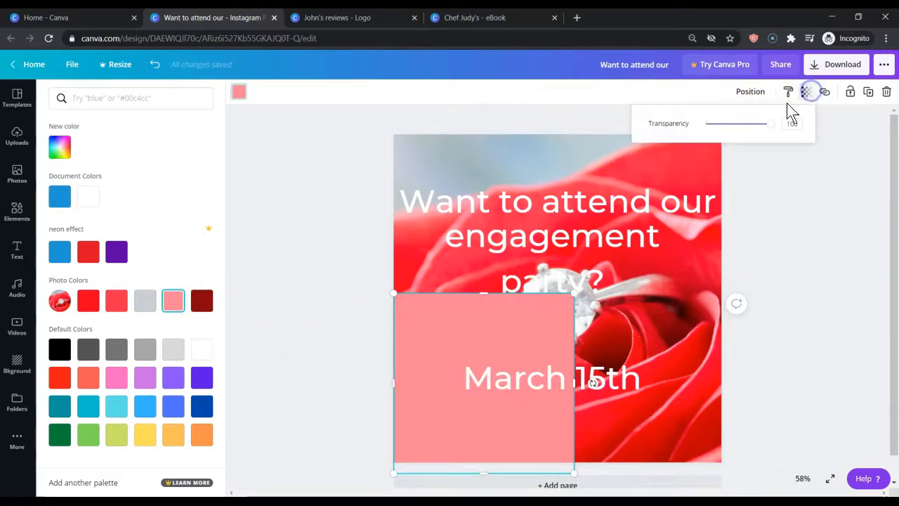
drag(771, 125, 743, 131)
Enlarge the pink square to cover the whole page and send it backward behind all the text lines
drag(577, 292, 783, 155)
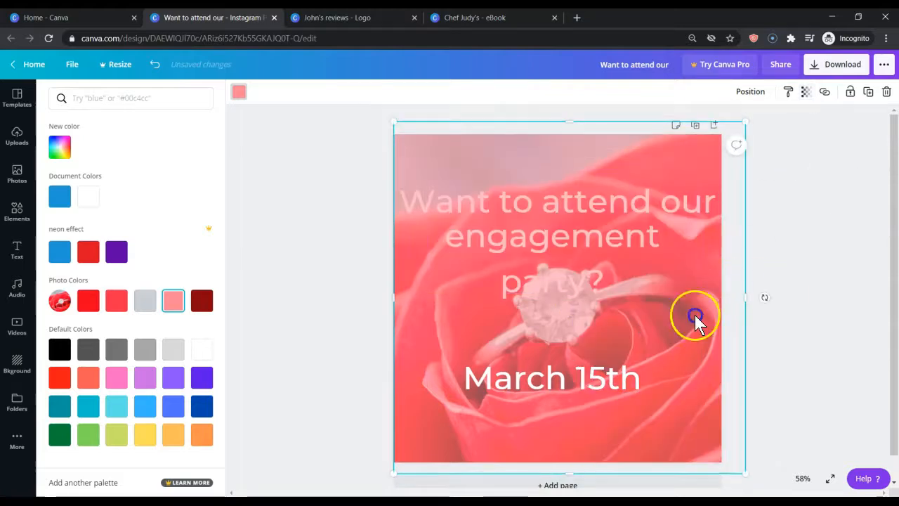
click(828, 231)
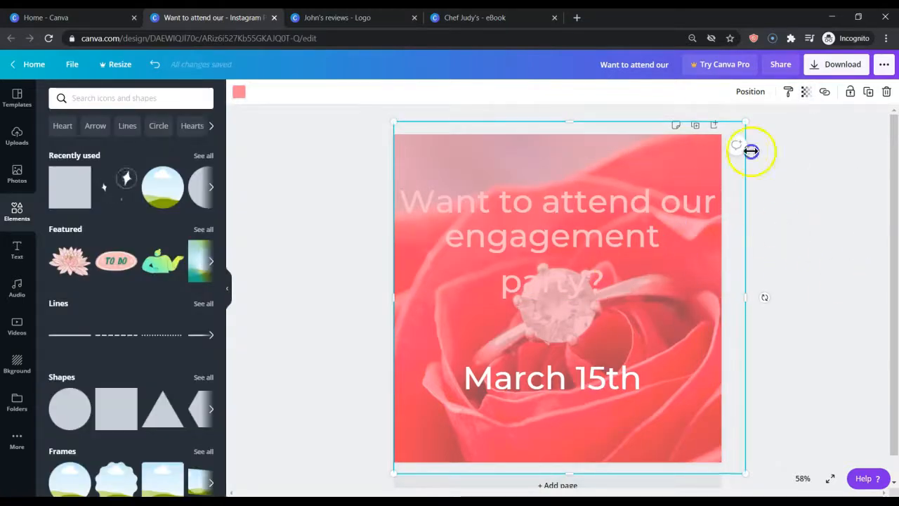
click(755, 93)
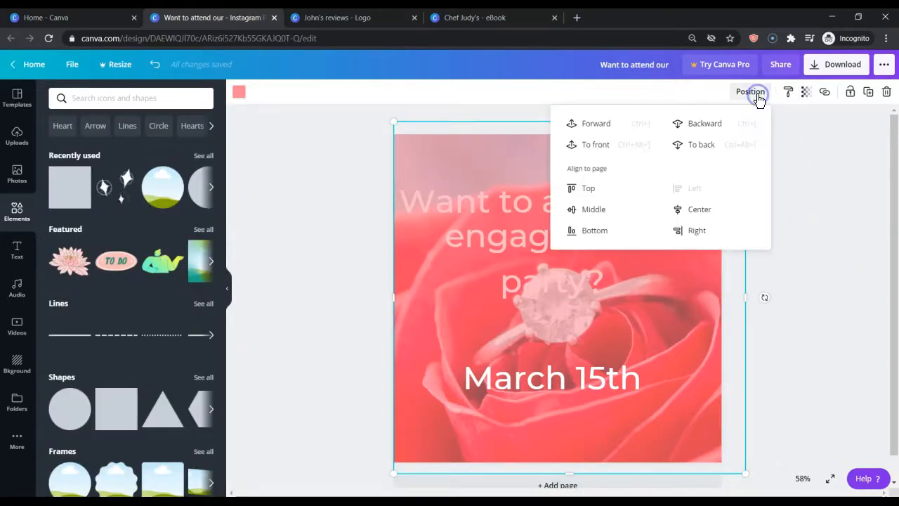
click(713, 130)
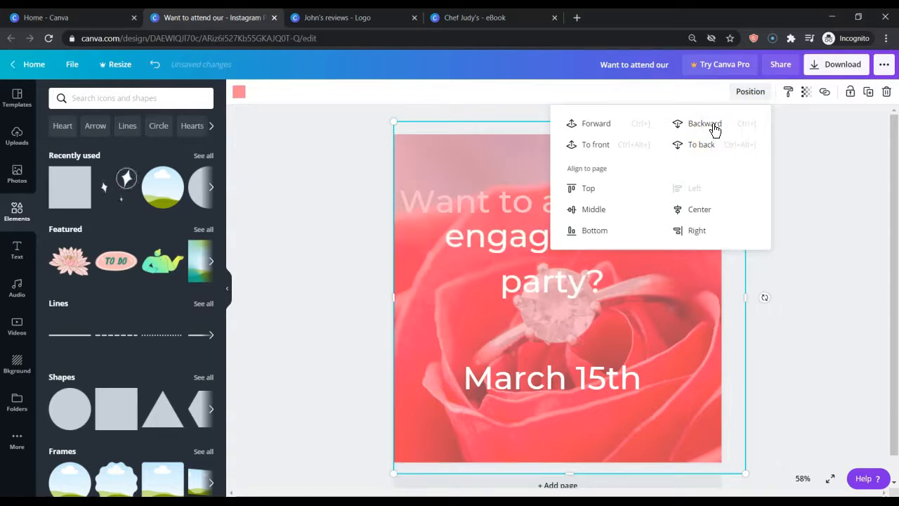
click(713, 130)
click(823, 193)
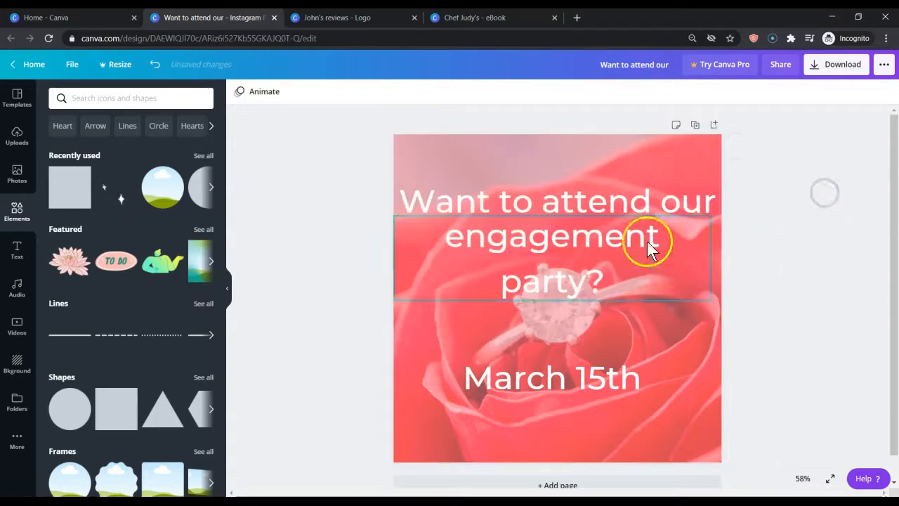
Move the "Want to attend our" and "engagement party?" lines up, and apply the Curve effect to "Want to attend our"
drag(607, 204, 605, 167)
drag(568, 242, 564, 215)
click(554, 177)
click(583, 92)
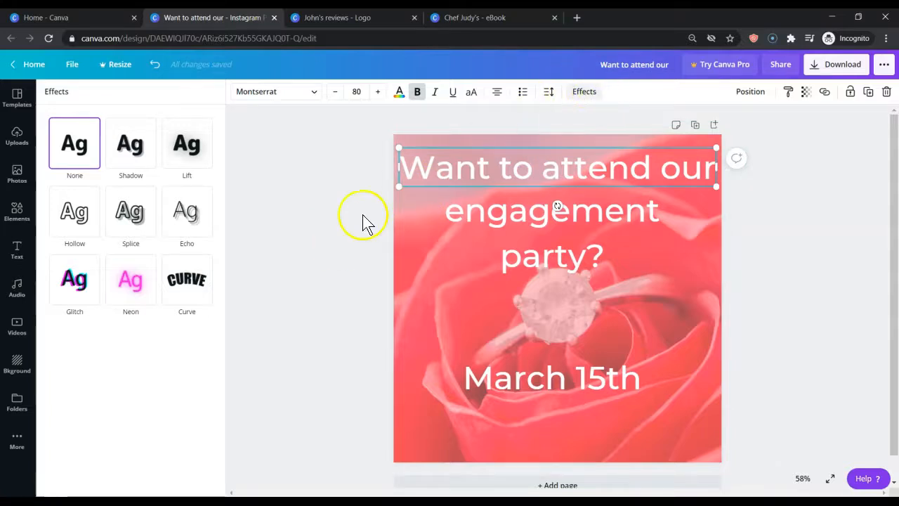
click(197, 288)
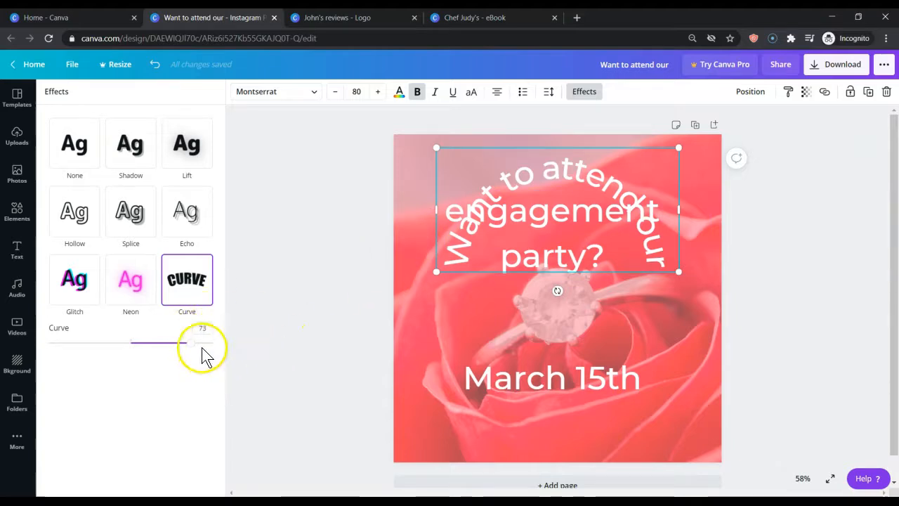
Reduce the curve of "Want to attend our" to 34 and move the line up to the page's top edge
mouse_move(40, 317)
mouse_down()
mouse_move(177, 353)
mouse_move(229, 356)
mouse_up()
key(Escape)
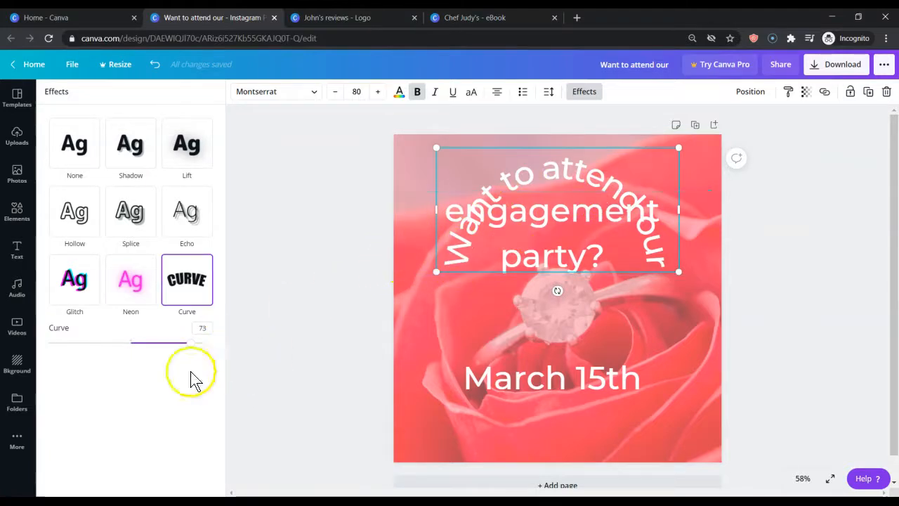
drag(190, 343, 164, 347)
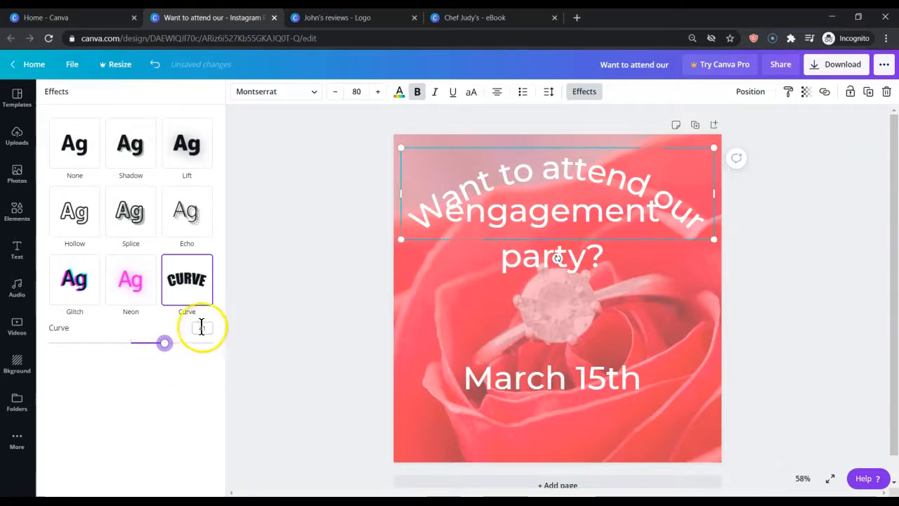
drag(167, 346, 160, 347)
drag(552, 176, 552, 164)
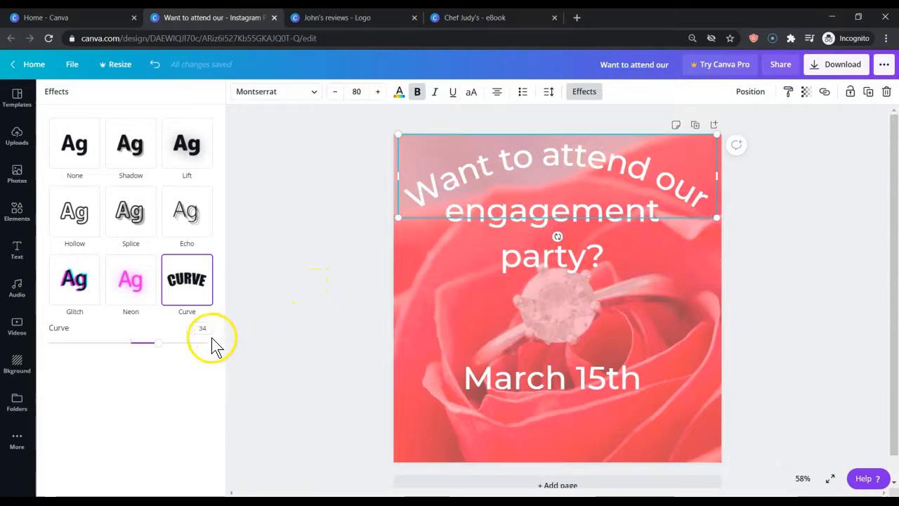
click(289, 309)
Apply the Curve effect to the "engagement party?" text
click(501, 244)
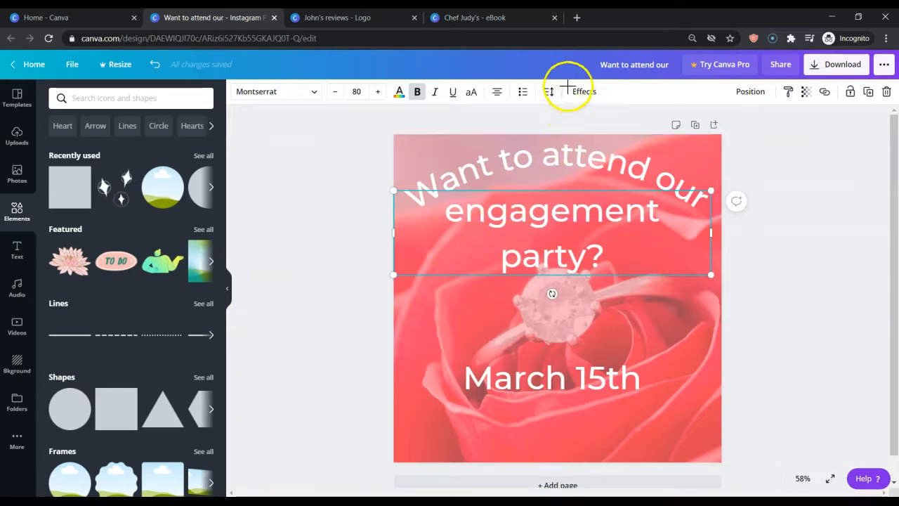
key(Escape)
click(541, 227)
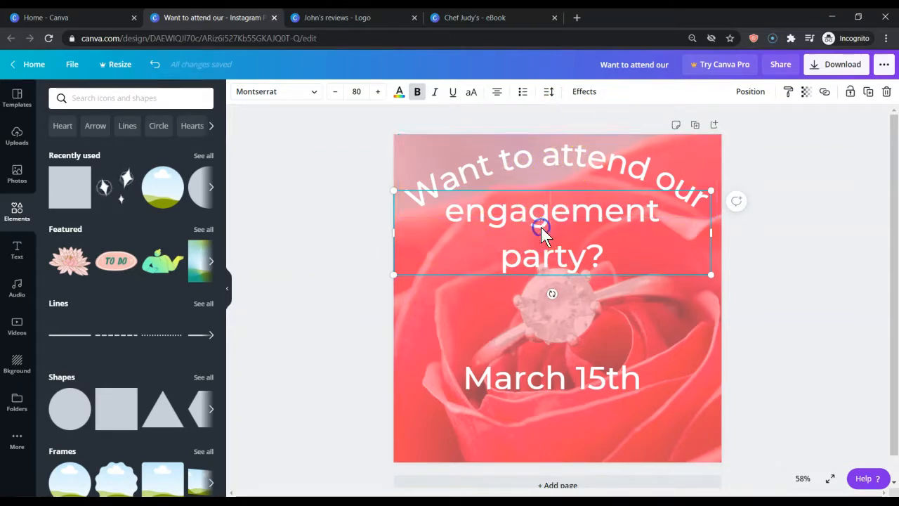
click(584, 93)
click(187, 284)
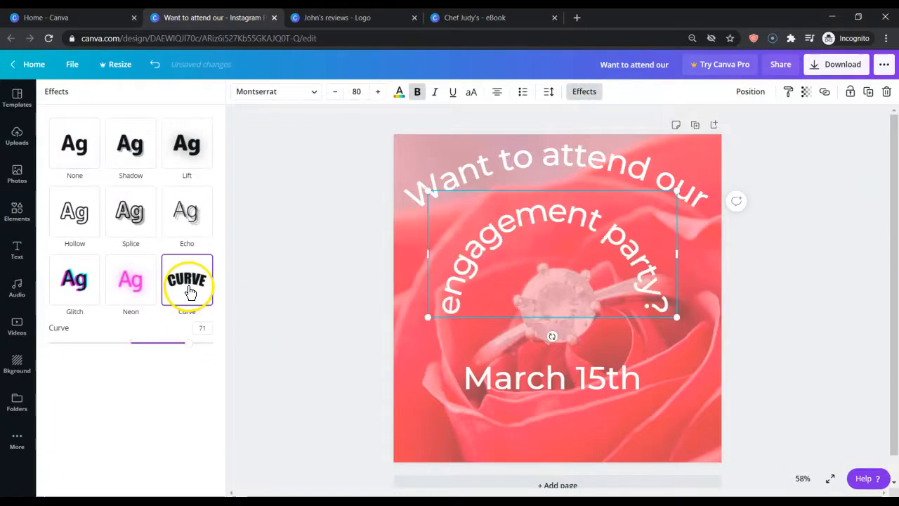
Match the curve of "engagement party?" to the first line by setting it to 34
click(524, 160)
click(531, 214)
click(201, 332)
double_click(206, 332)
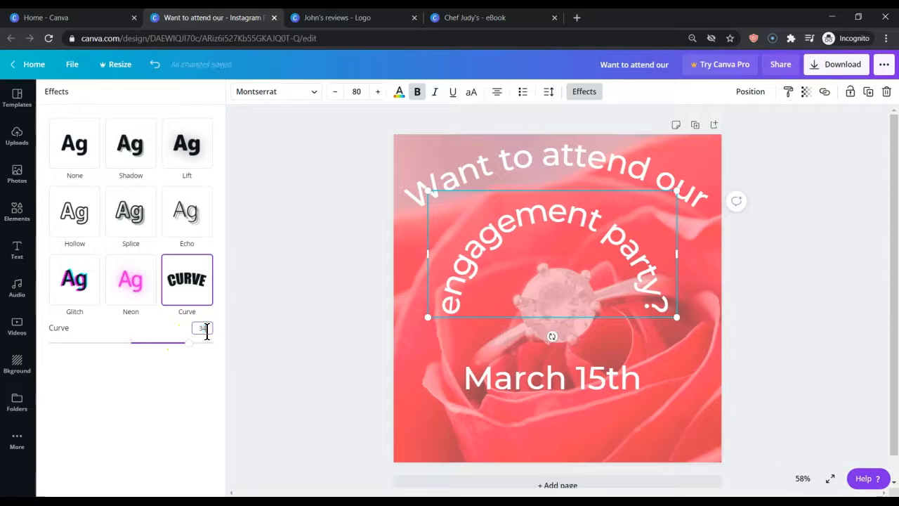
text(34)
key(Return)
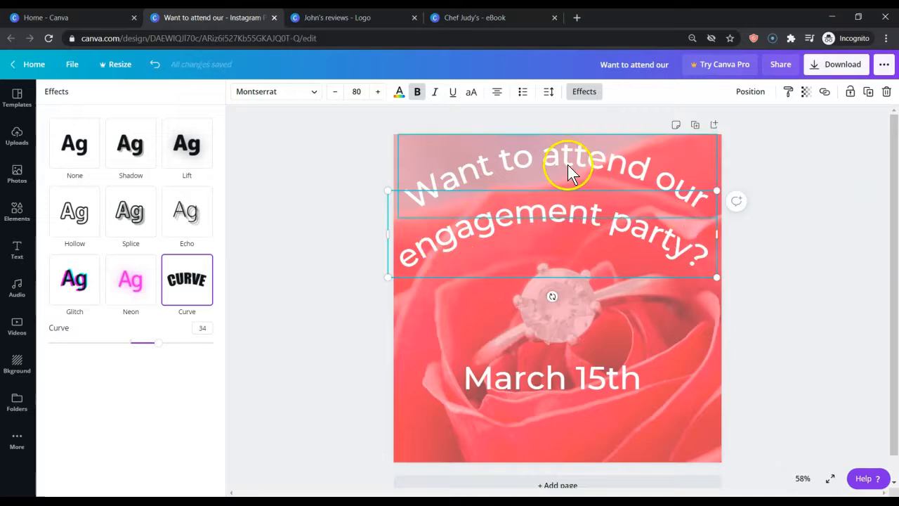
Set the curve of "engagement party?" to 39 and centre it horizontally below the first line
click(523, 215)
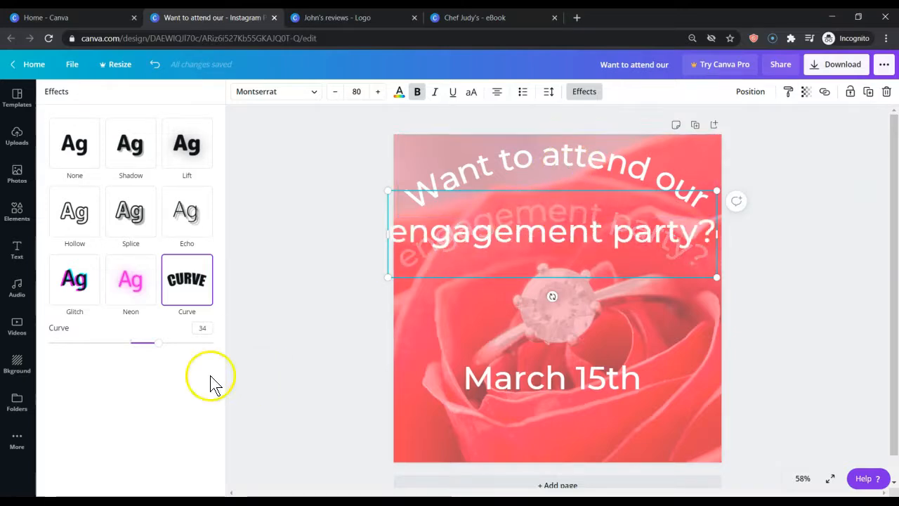
drag(159, 352, 164, 351)
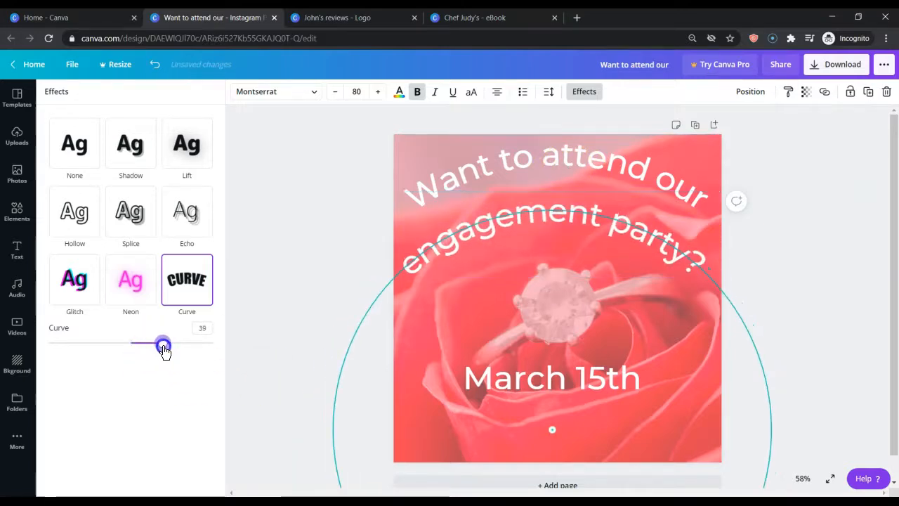
click(295, 306)
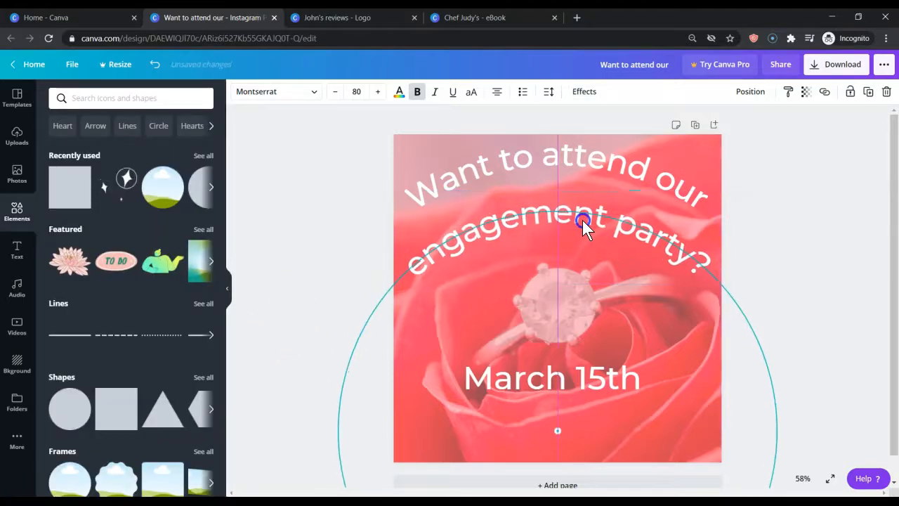
click(571, 177)
drag(565, 156, 568, 158)
click(361, 191)
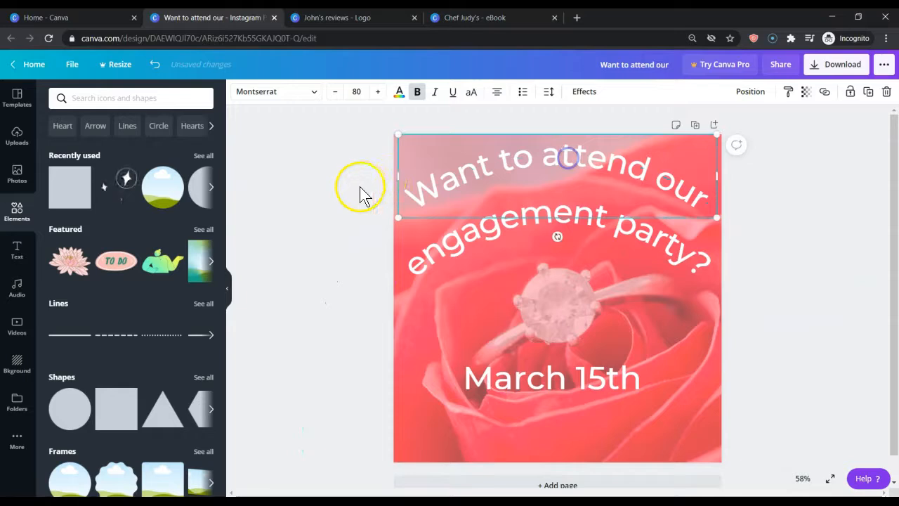
Curve "March 15th" upward at its ends with a curve value of -38, and move it lower, centred on the page
click(567, 380)
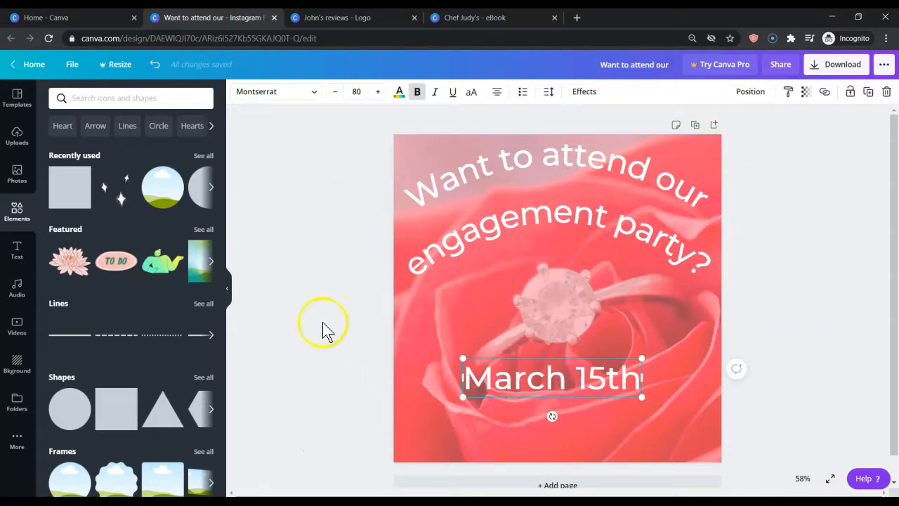
click(583, 92)
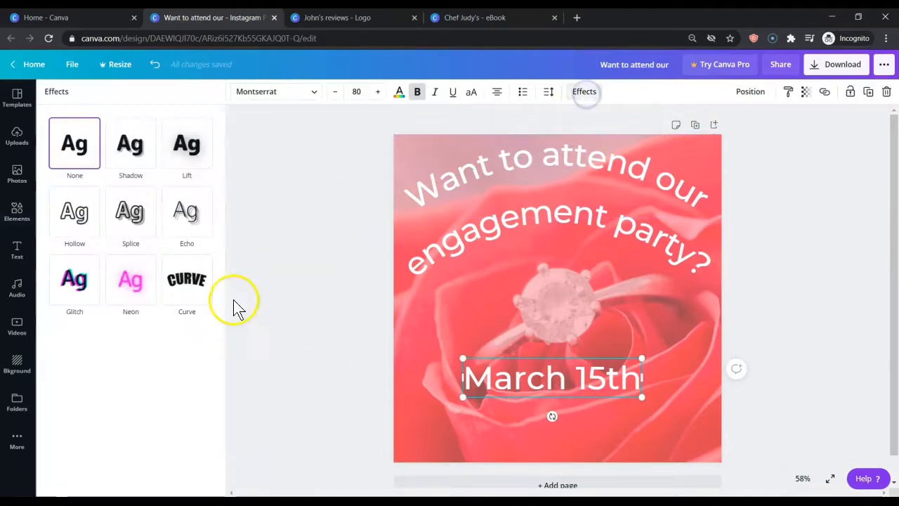
click(183, 287)
drag(211, 345, 110, 342)
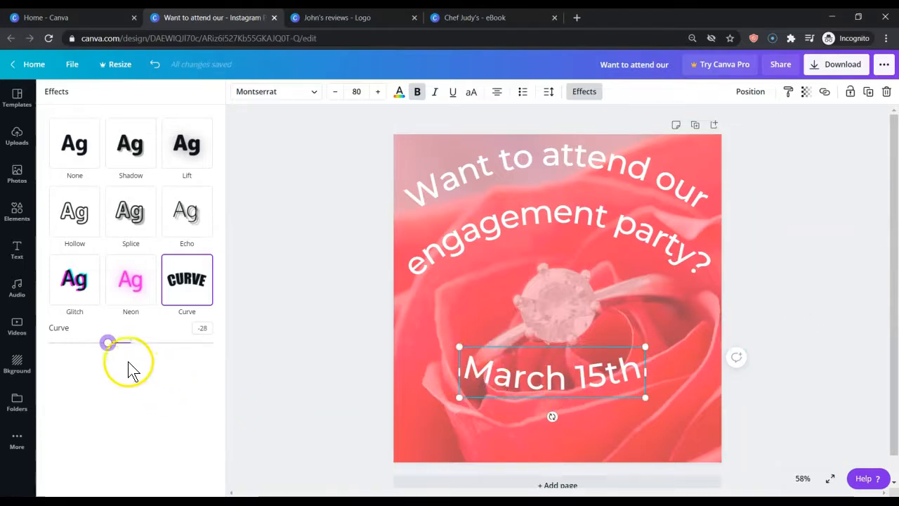
drag(107, 343, 101, 346)
drag(558, 374, 564, 399)
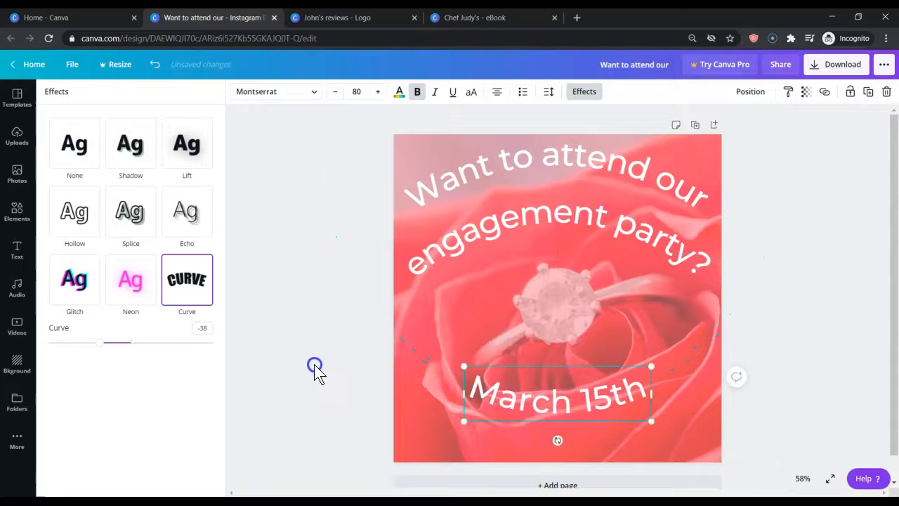
click(513, 394)
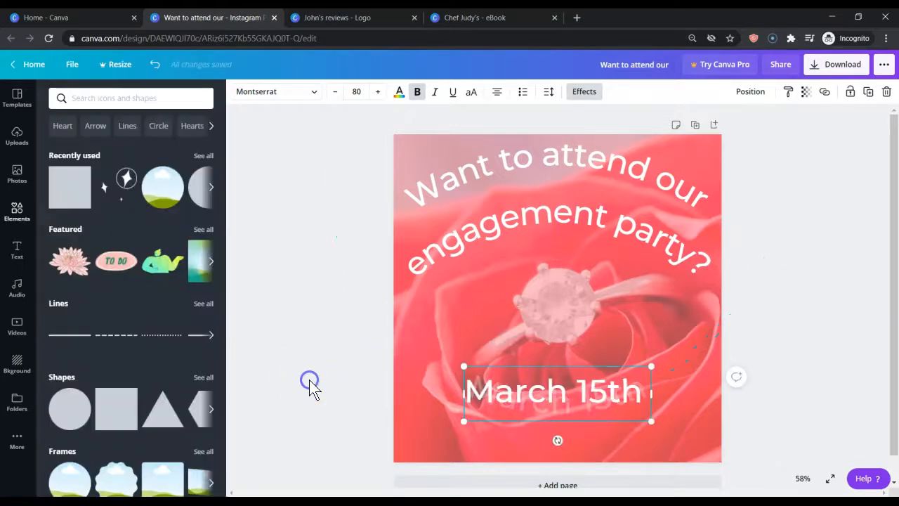
triple_click(487, 392)
click(323, 388)
Set the font size of "March 15th" to 100
click(524, 398)
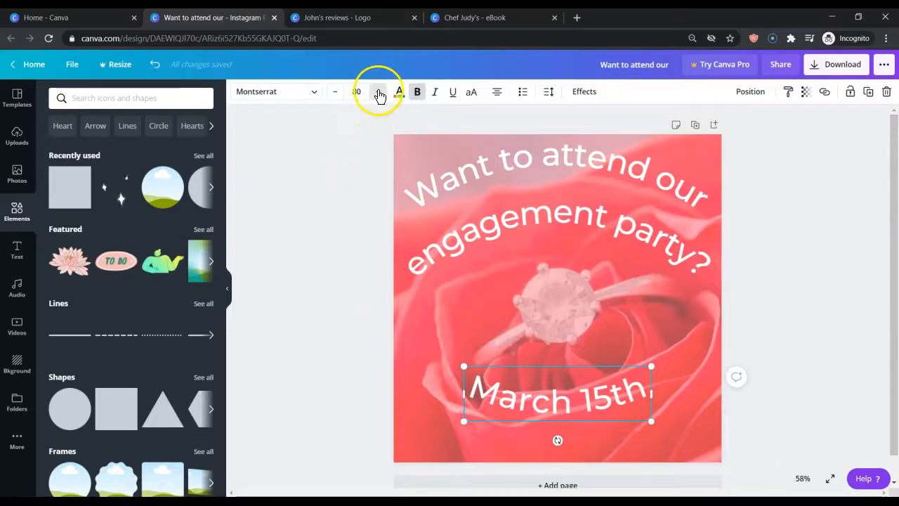
click(353, 91)
click(353, 90)
text(1)
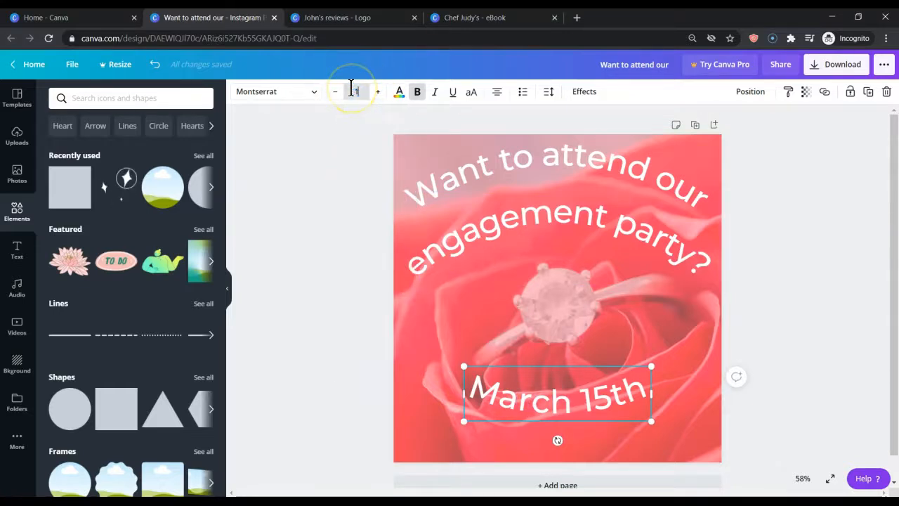
text(00)
key(Return)
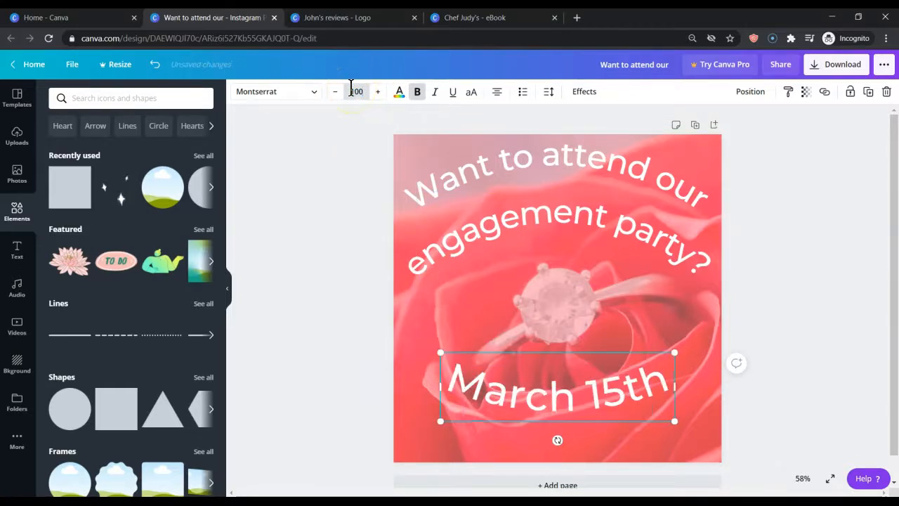
click(316, 246)
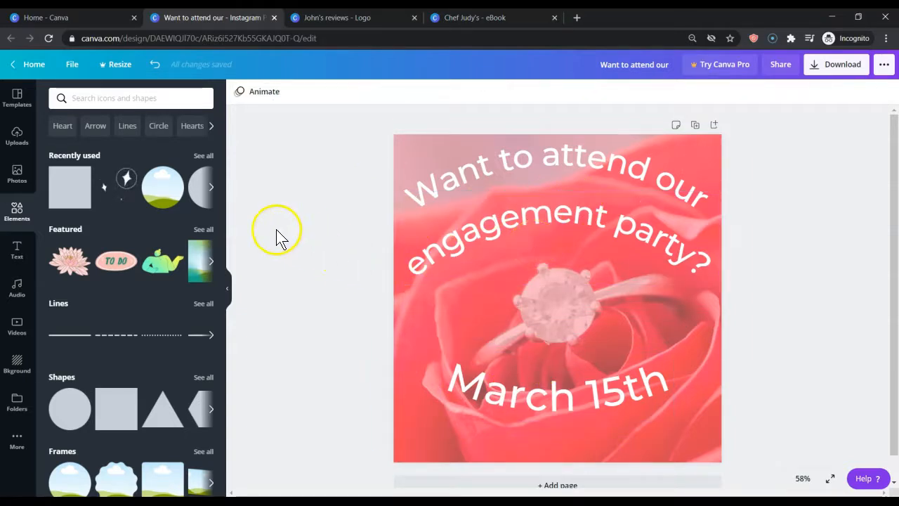
Add the recently used sparkle graphic, enlarge it over the page, and lower its transparency value to about 20
drag(121, 195, 383, 159)
drag(667, 167, 785, 125)
click(824, 91)
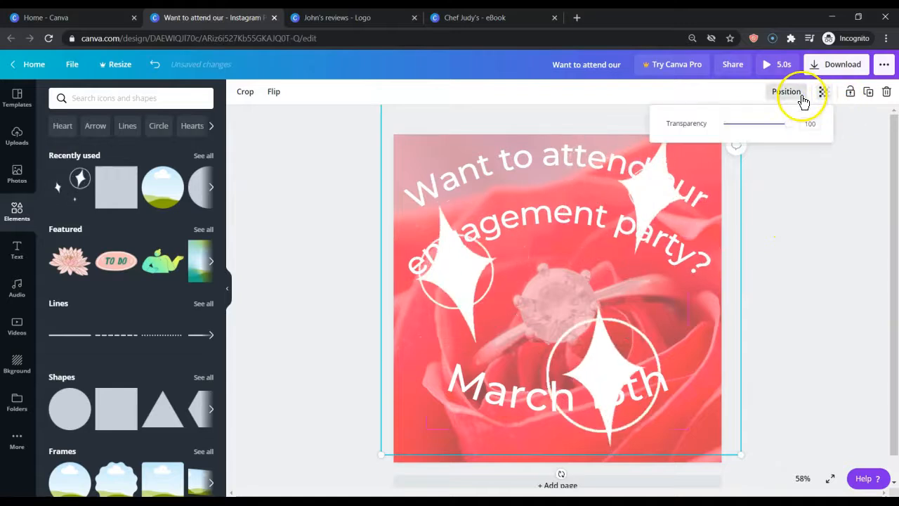
drag(768, 128, 741, 132)
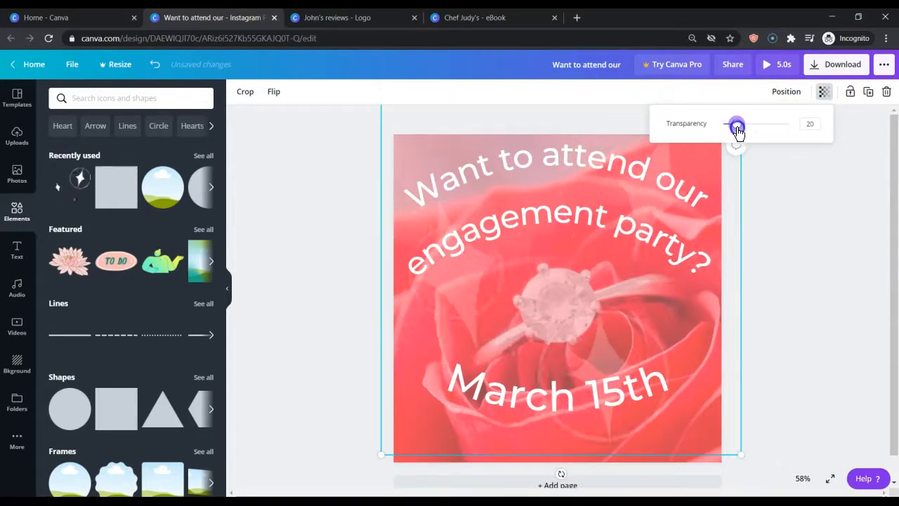
click(807, 217)
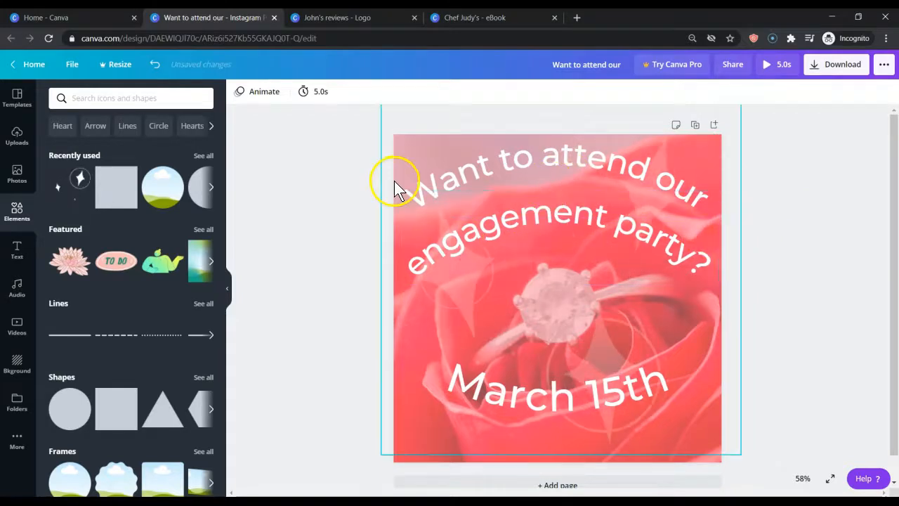
Switch to the pancake logo design and widen the letter spacing of the upper curved text
click(344, 21)
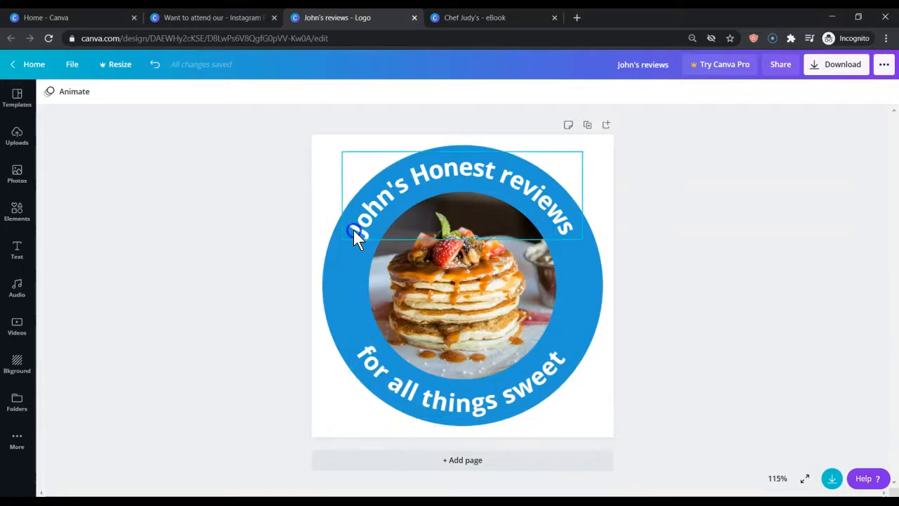
click(398, 204)
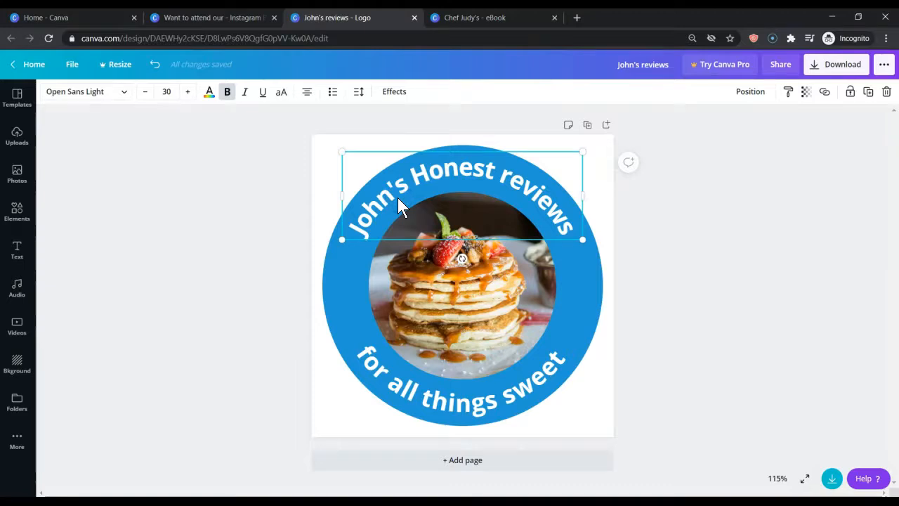
click(359, 92)
drag(431, 129, 431, 128)
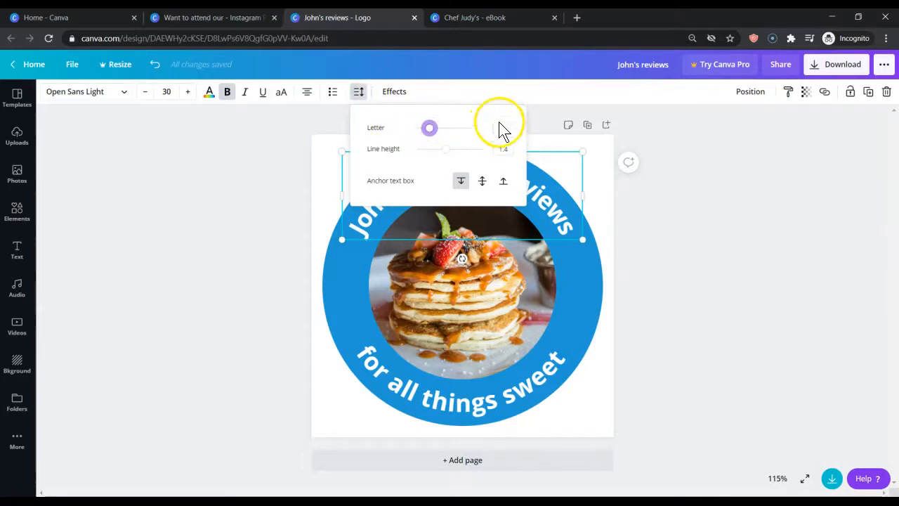
drag(430, 130, 445, 131)
Set the letter spacing of the lower curved text "for all things sweet" to 217
click(447, 360)
click(455, 401)
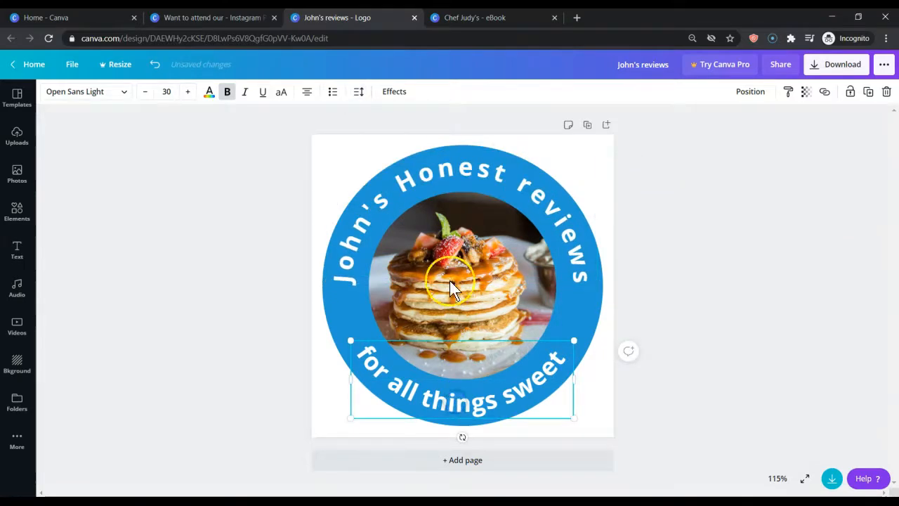
click(359, 97)
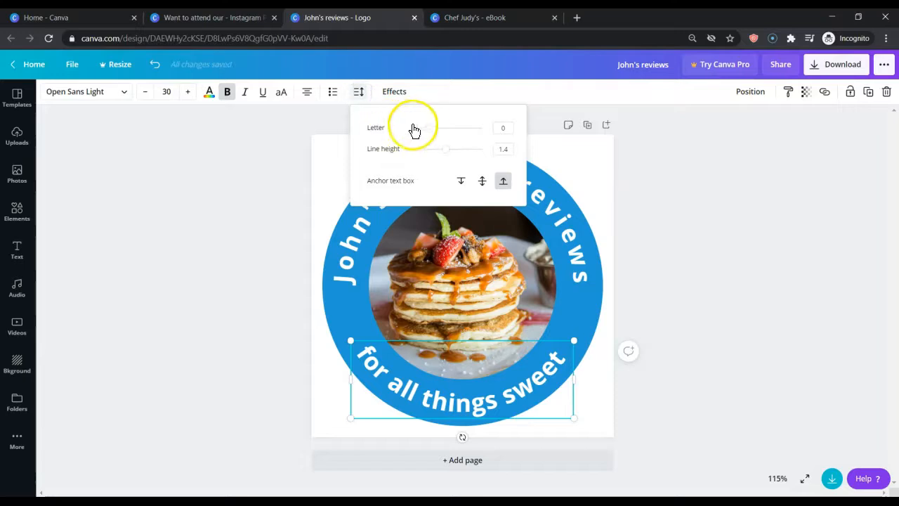
click(498, 127)
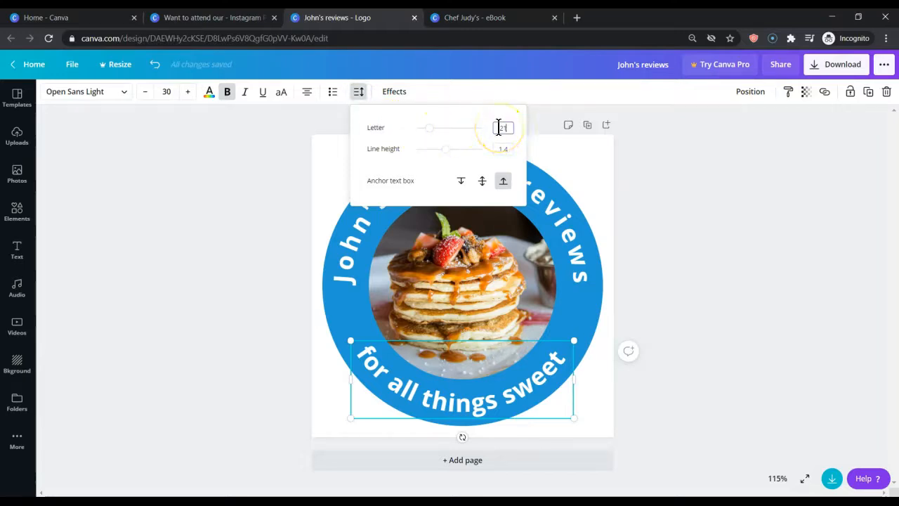
key(Return)
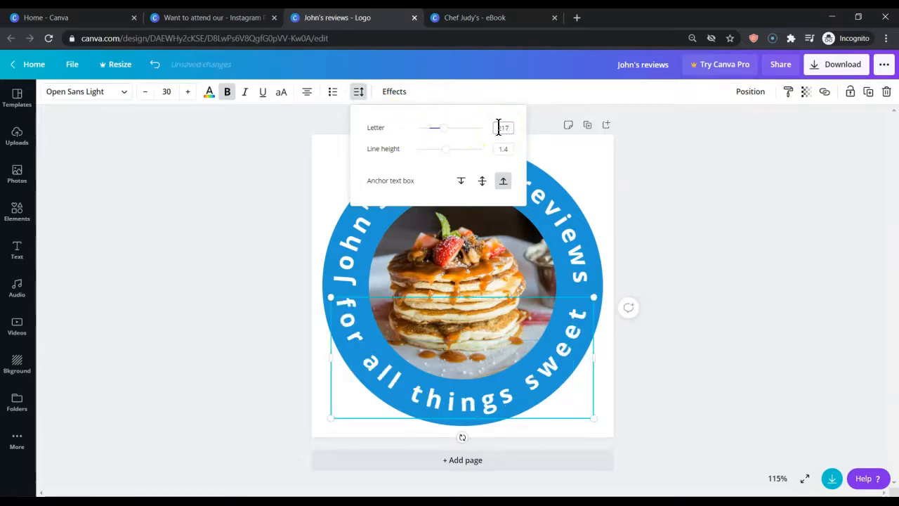
click(258, 281)
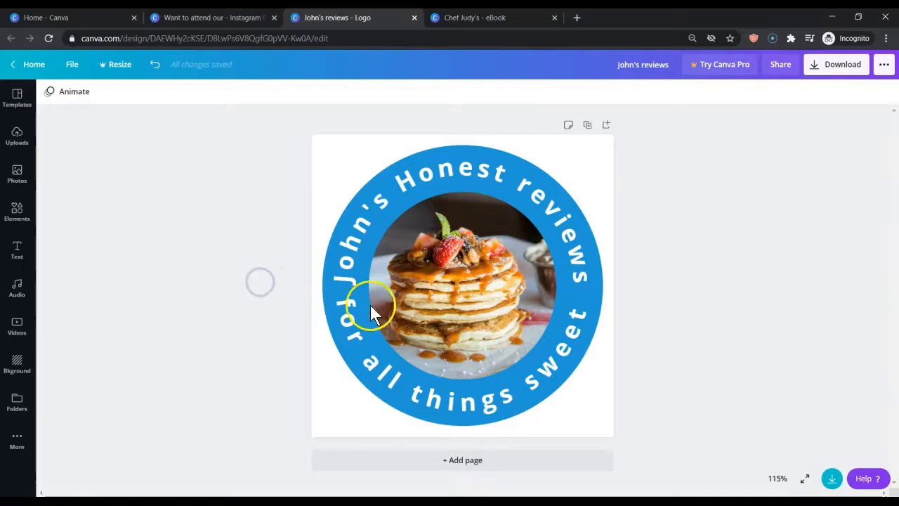
Reduce the letter spacing of the lower curved text "for all things sweet" to 159
click(357, 335)
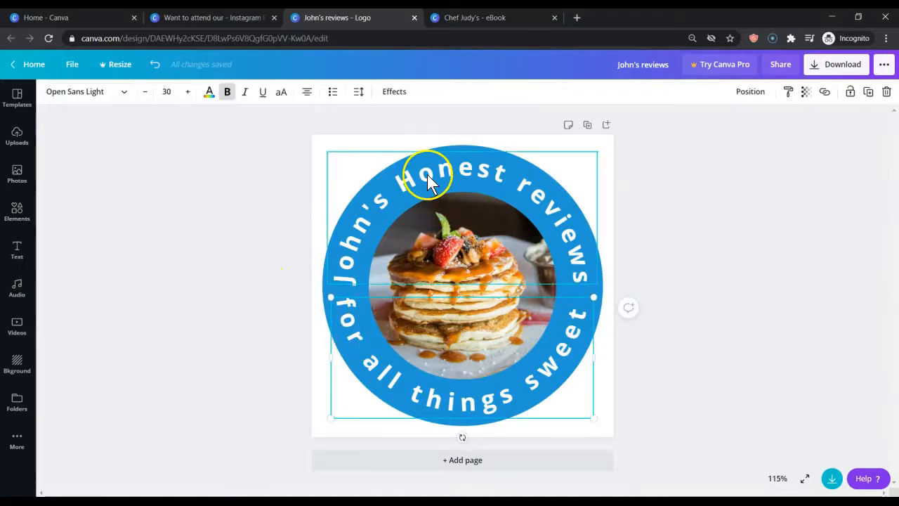
click(360, 95)
click(440, 130)
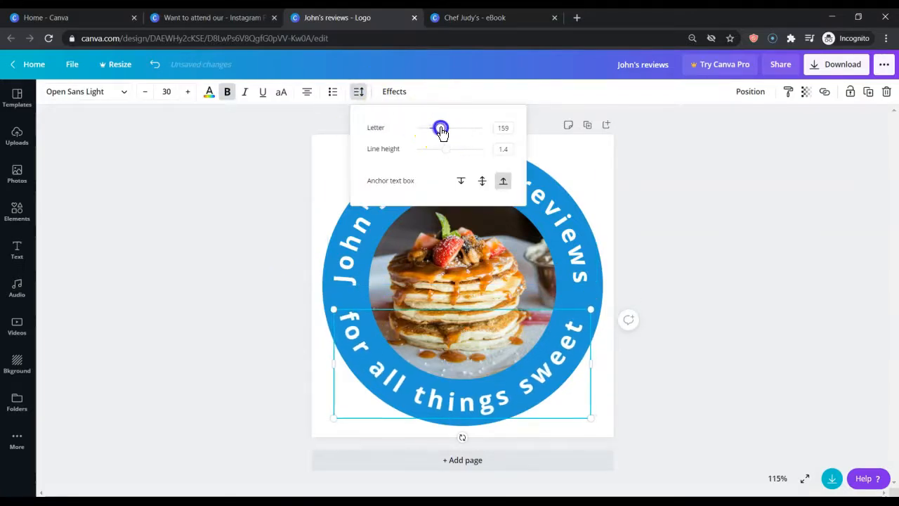
Reduce the letter spacing of the upper curved text on the logo to 152
click(367, 237)
click(359, 97)
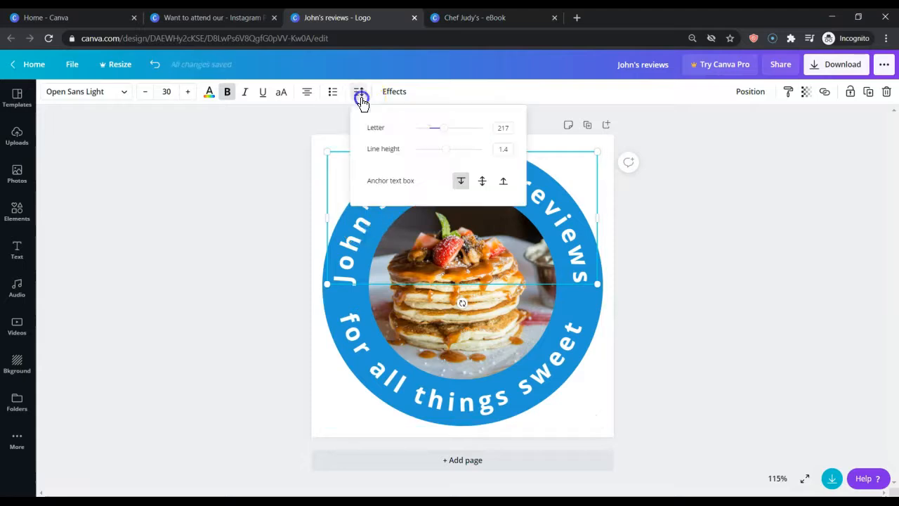
click(444, 129)
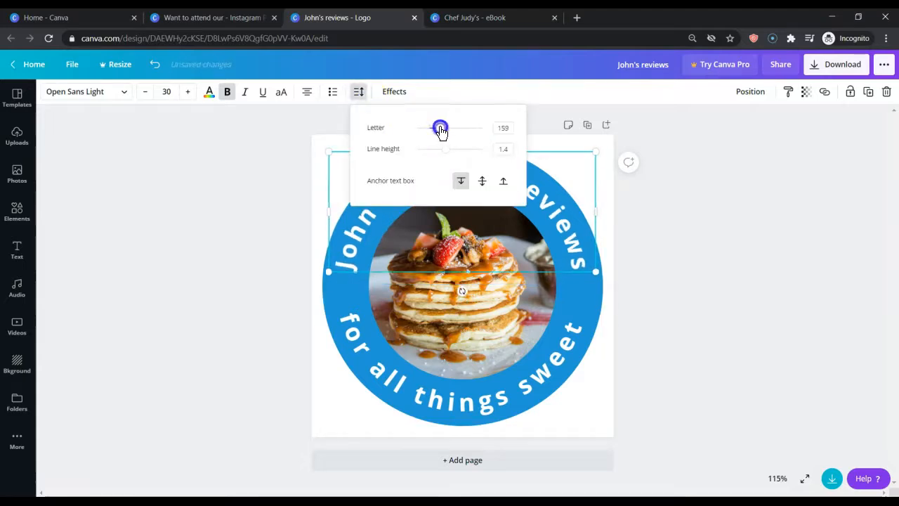
click(255, 160)
Undo the logo's letter-spacing changes to compare with the original text, and redo them all
click(153, 63)
click(153, 64)
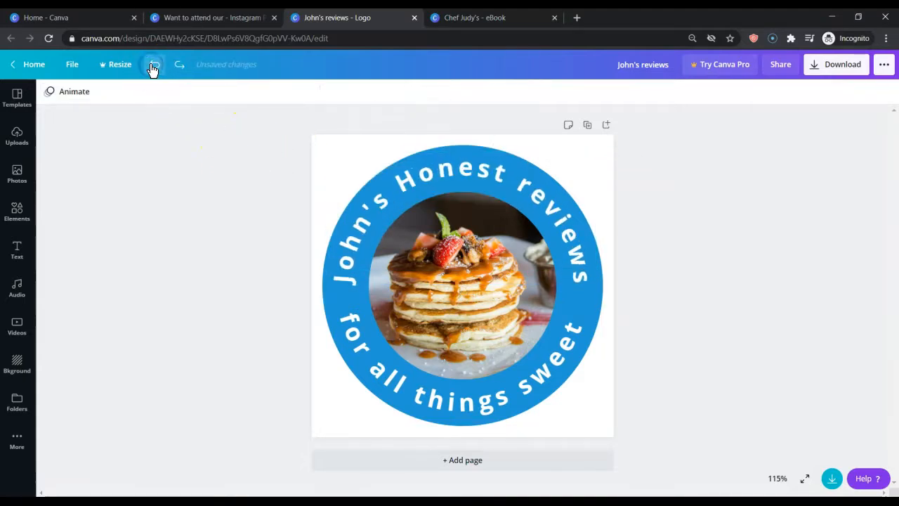
click(152, 66)
click(151, 67)
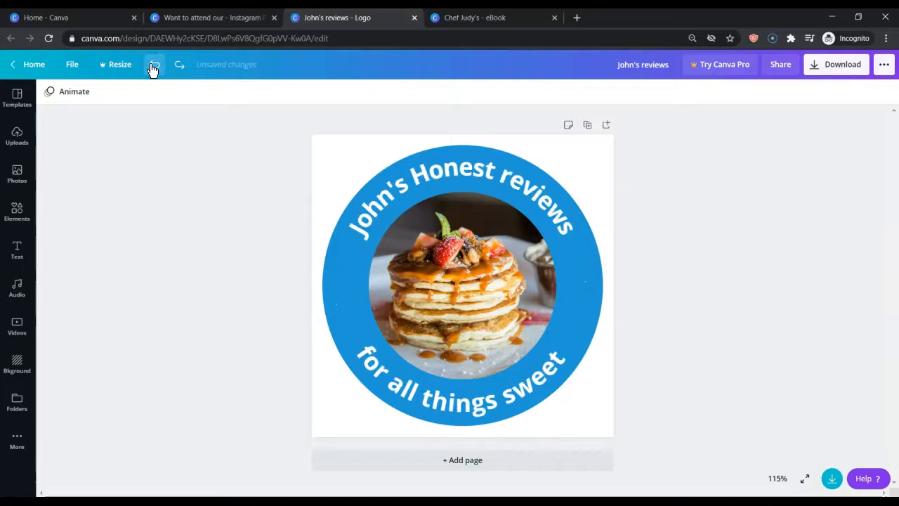
click(178, 67)
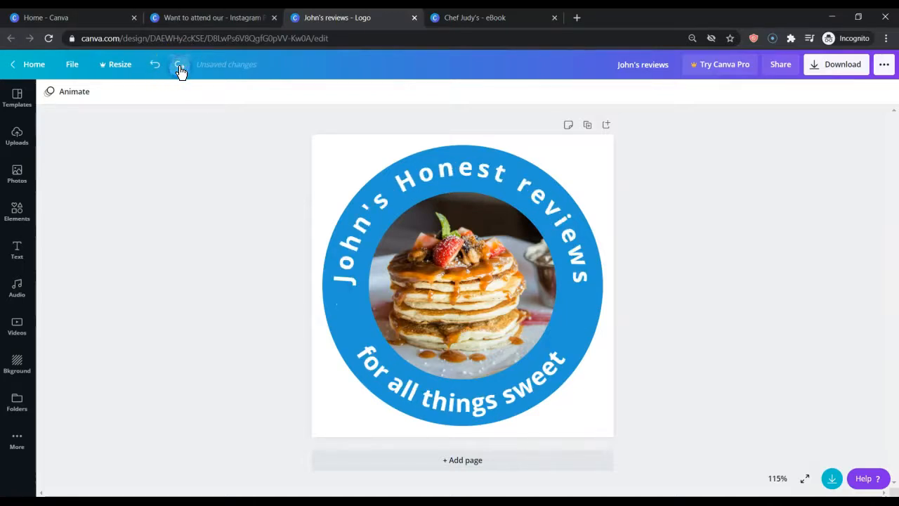
click(180, 68)
click(180, 68)
click(179, 66)
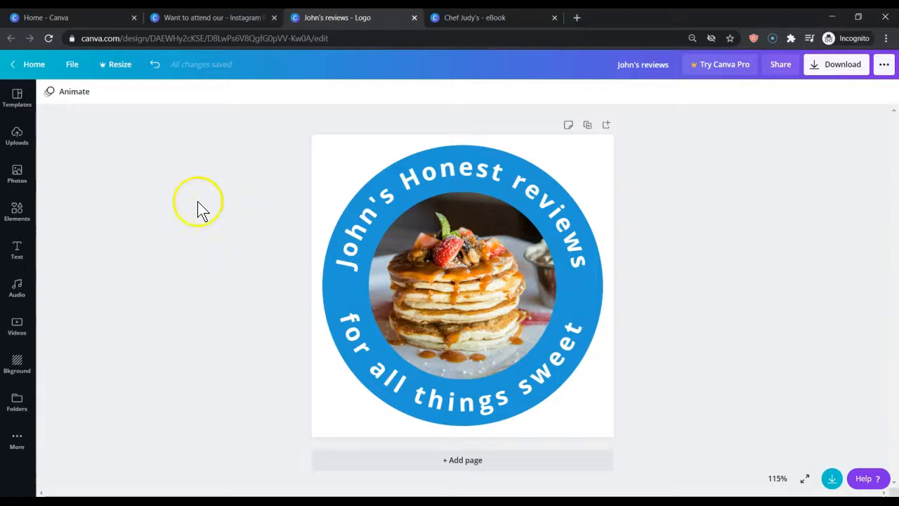
Switch to the eBook cover design and curve the chef's name above the heart with a curve value of 63
click(475, 21)
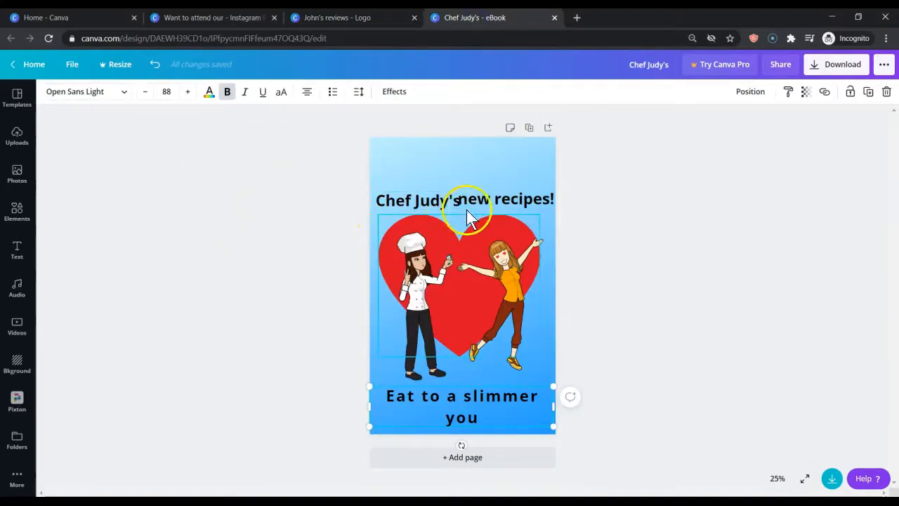
click(413, 201)
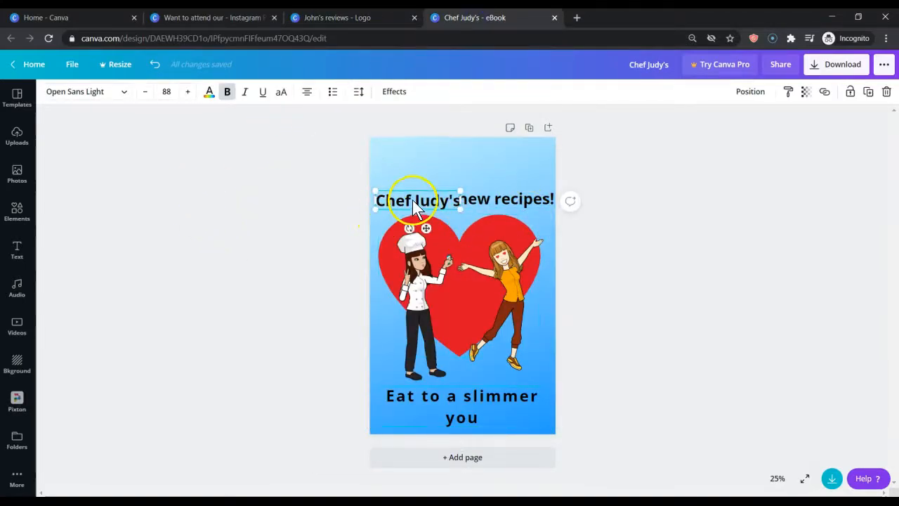
click(398, 94)
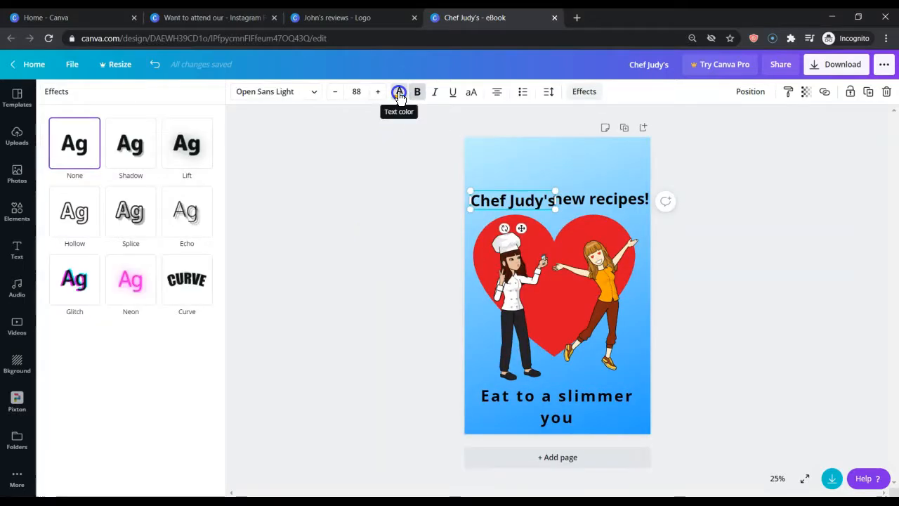
click(188, 283)
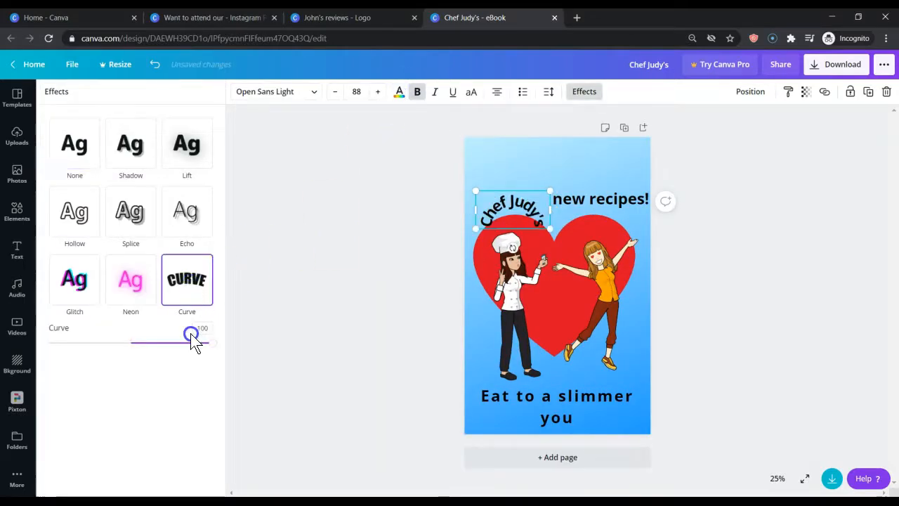
drag(212, 344, 182, 343)
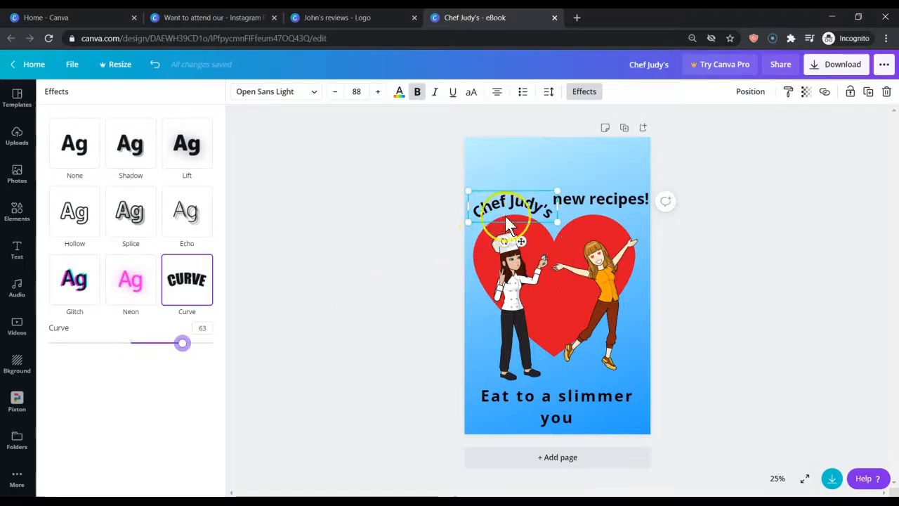
Curve "new recipes!" with the same value as the chef's name, 63
click(598, 201)
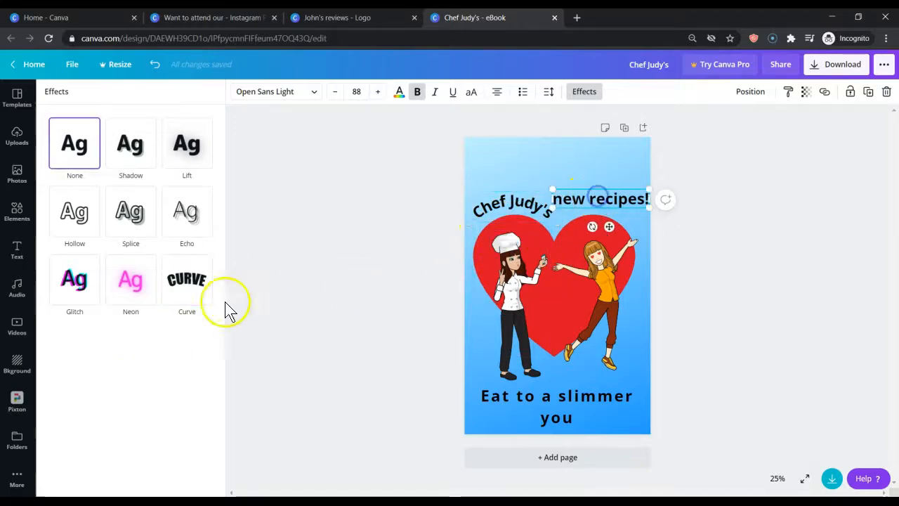
click(499, 209)
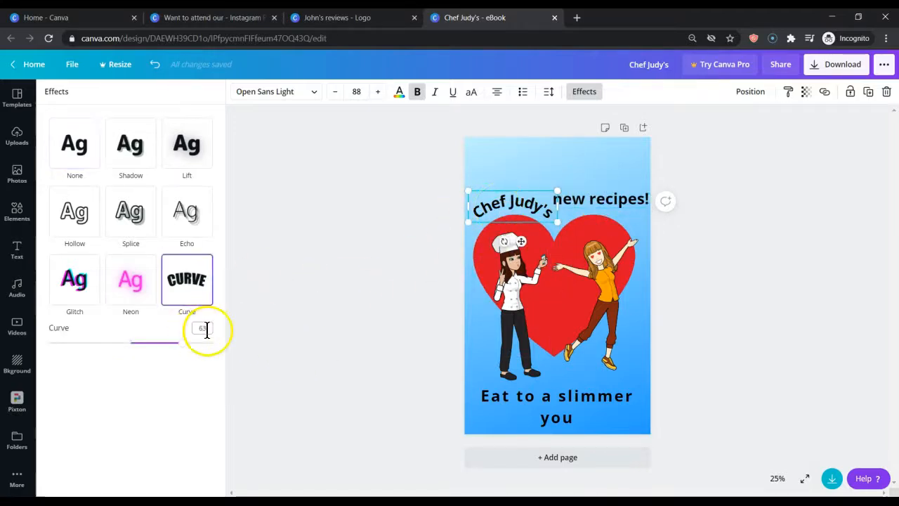
click(595, 206)
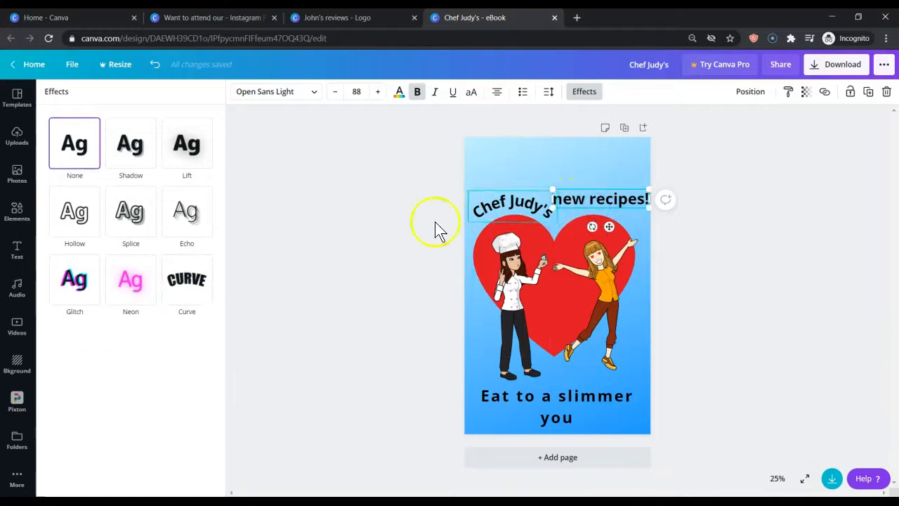
click(201, 287)
click(202, 328)
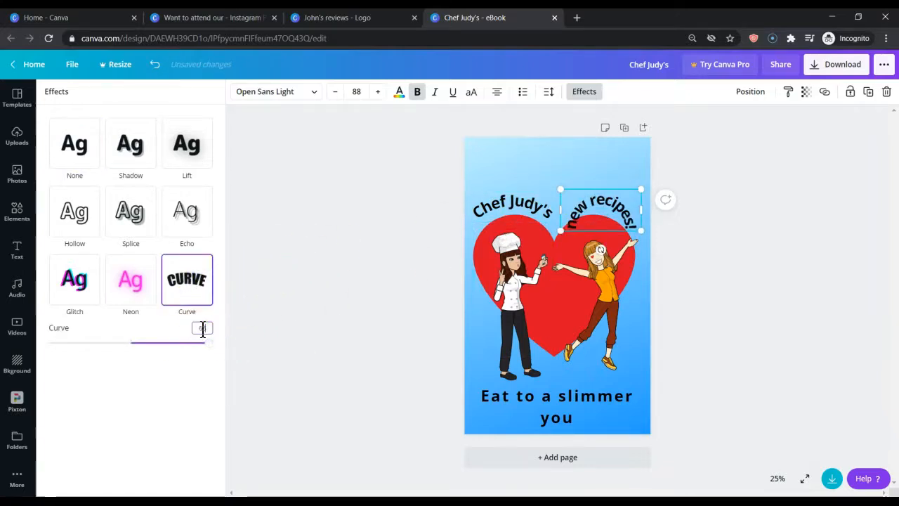
text(63)
click(338, 246)
Move "new recipes!" slightly inward from the page edge, aligning it with the chef's name over the heart
click(471, 173)
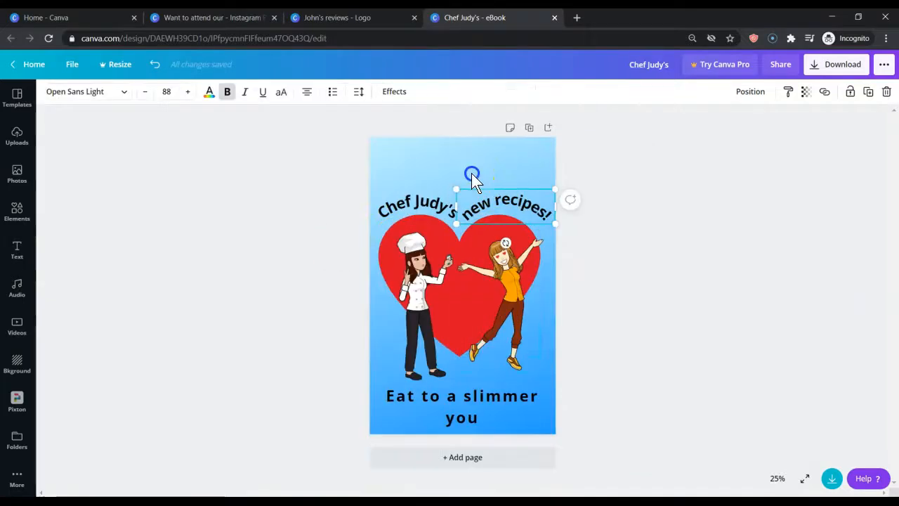
click(494, 200)
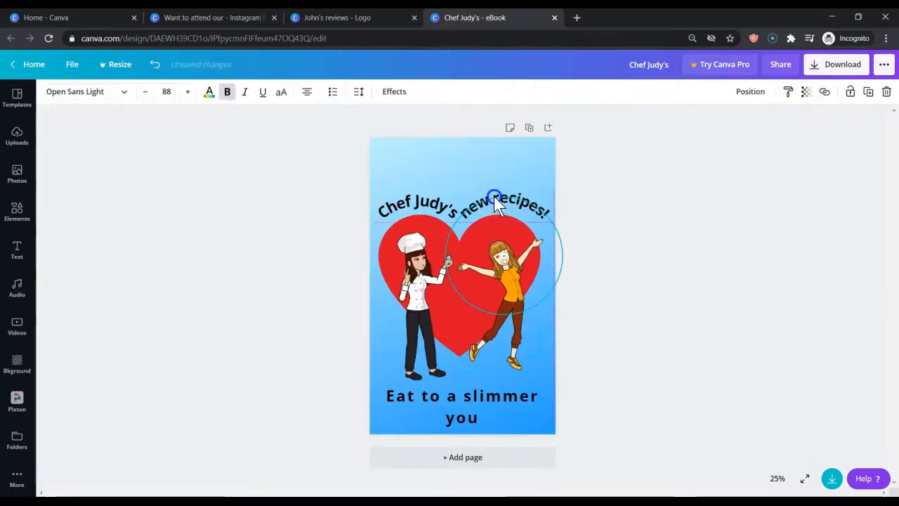
click(290, 233)
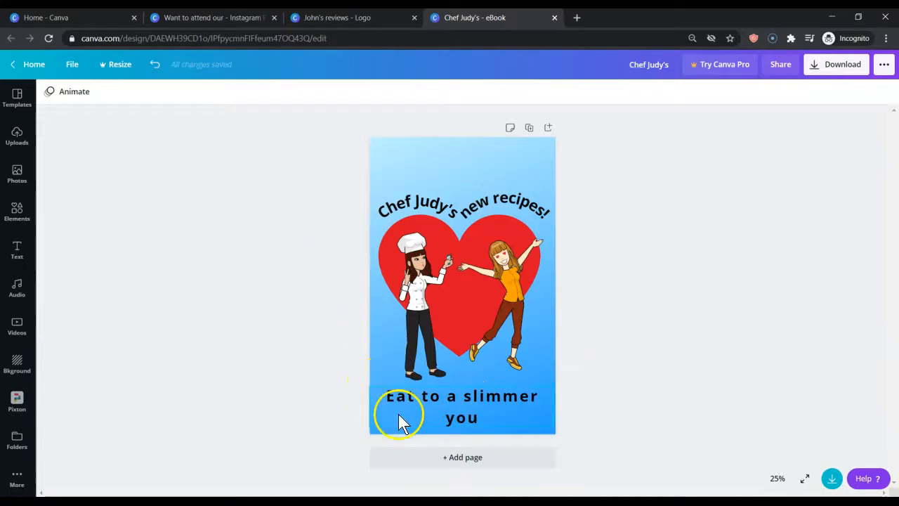
Curve "Eat to a slimmer you" upward at its ends with a curve value of -35
click(474, 396)
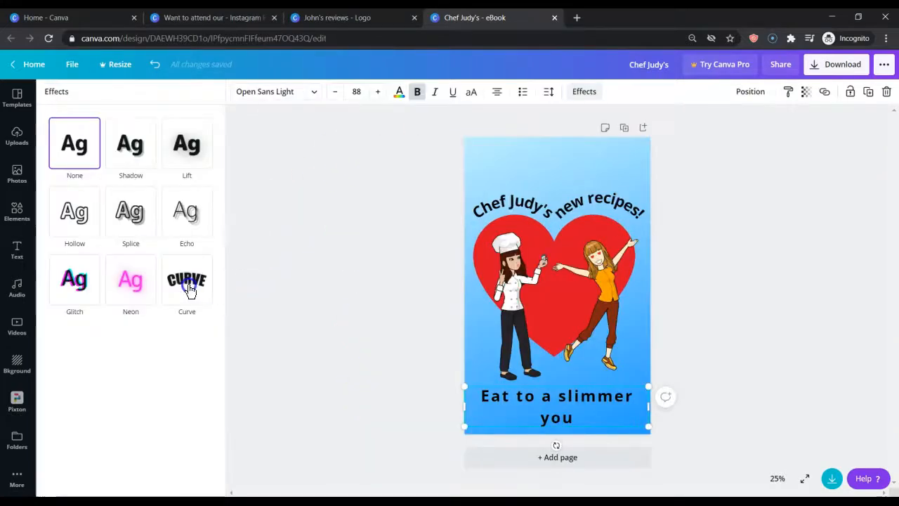
click(187, 281)
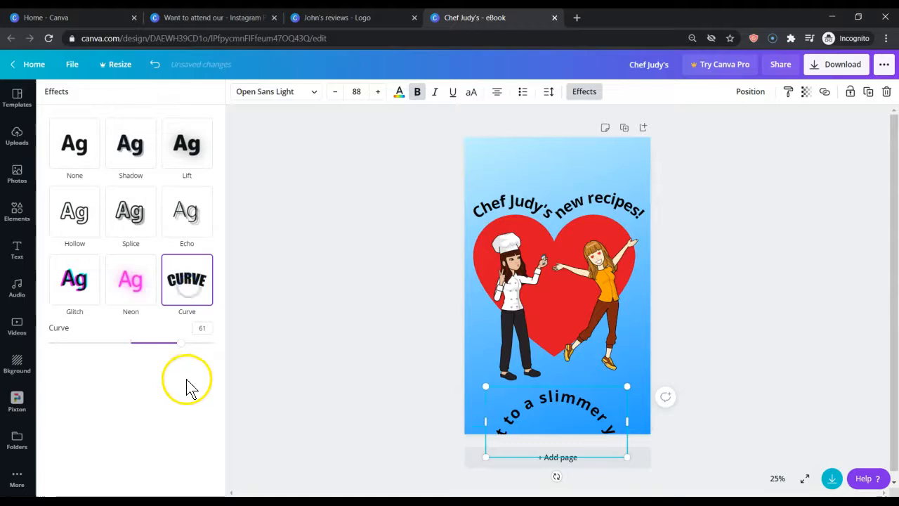
drag(185, 349, 104, 344)
click(323, 344)
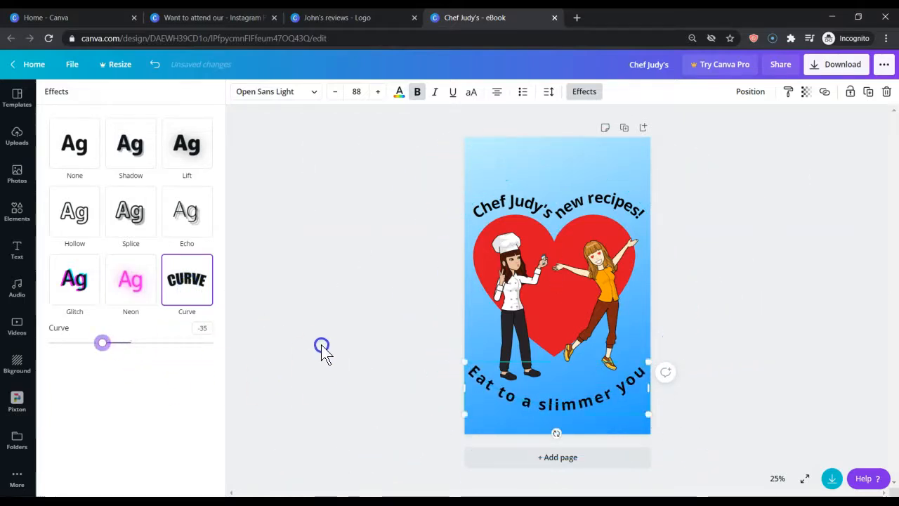
click(277, 364)
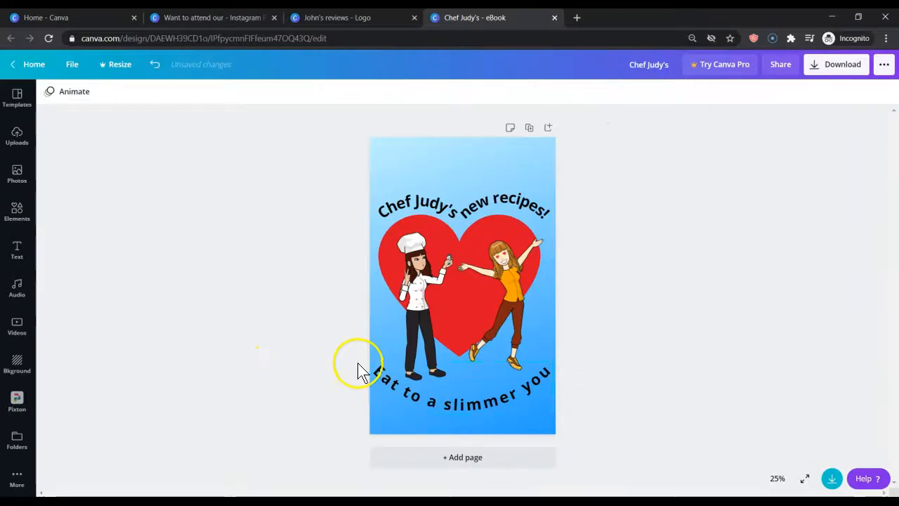
Move "Eat to a slimmer you" slightly lower beneath the figures' feet, centred on the page
drag(453, 410, 457, 414)
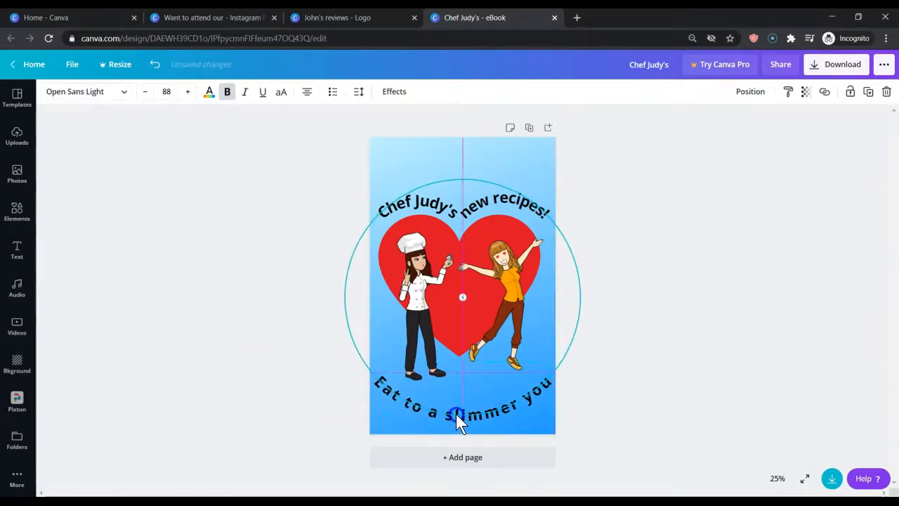
click(314, 323)
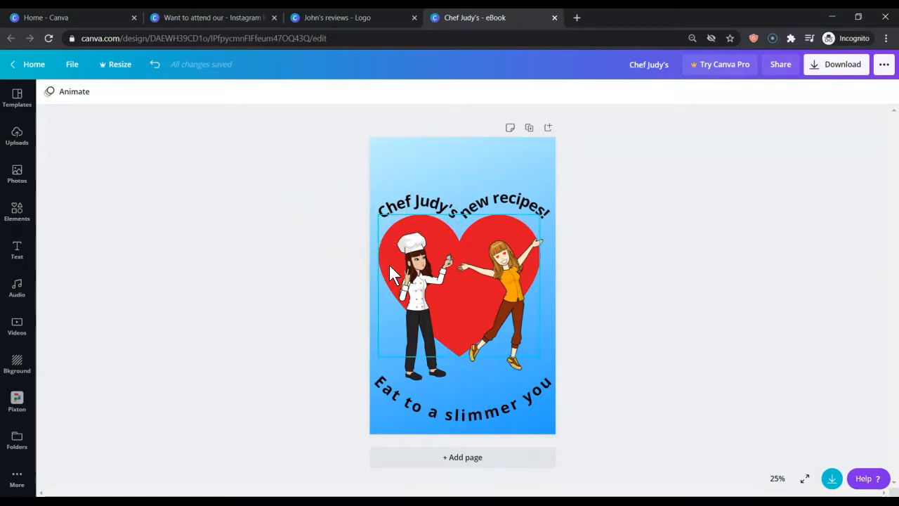
click(284, 207)
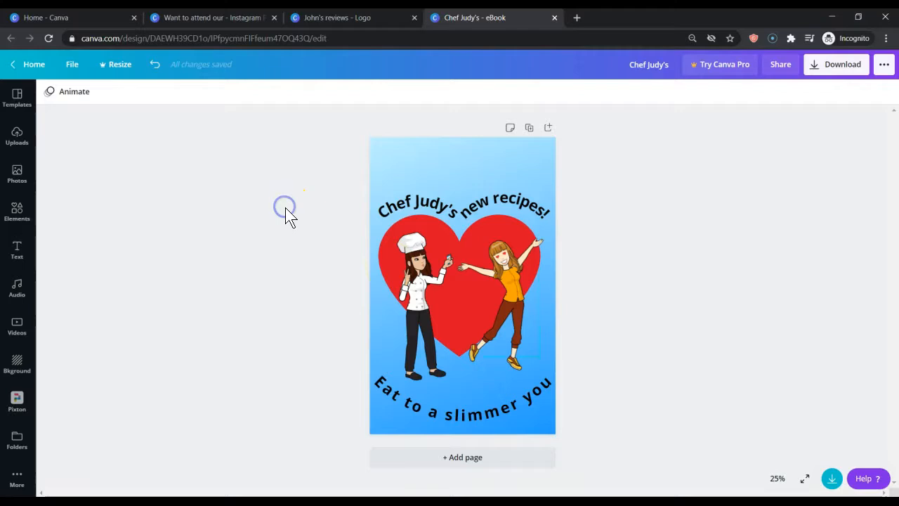